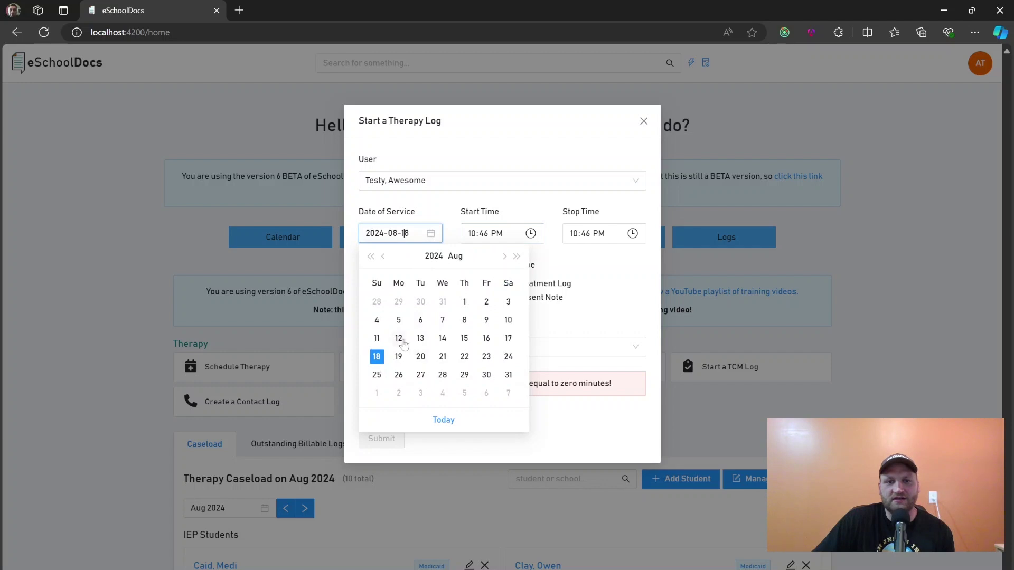
Set the therapy log date to the 12th, start time 10:30 AM and stop time 11:30
left_click(400, 338)
left_click(472, 233)
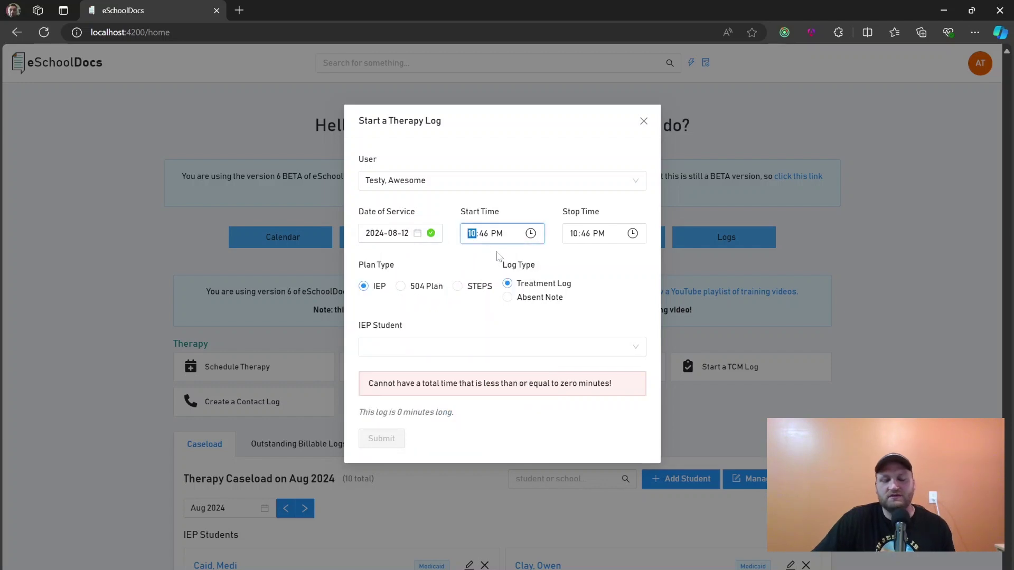
key("Right")
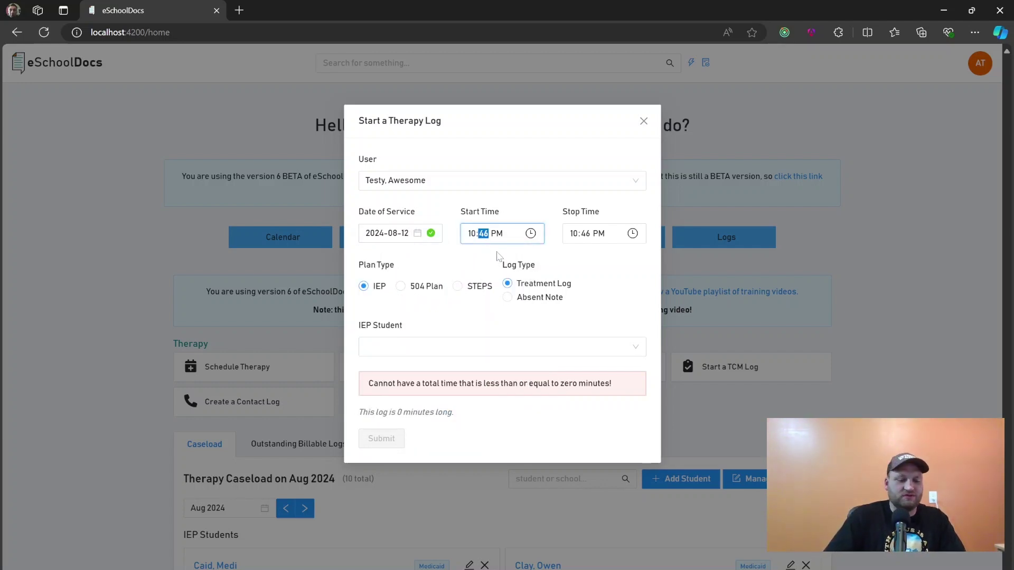
type("30a")
left_click(574, 236)
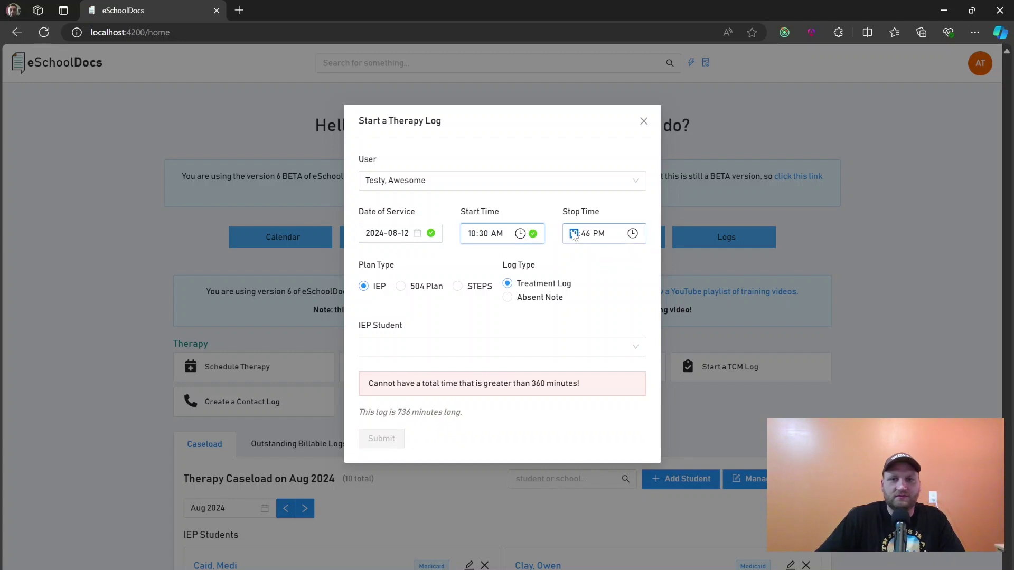
type("1130")
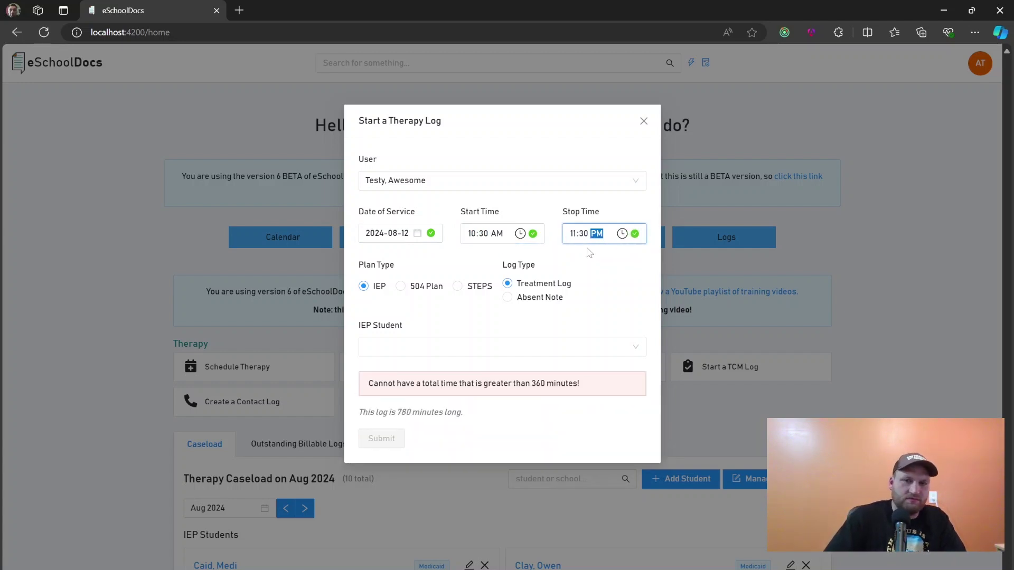
type("a")
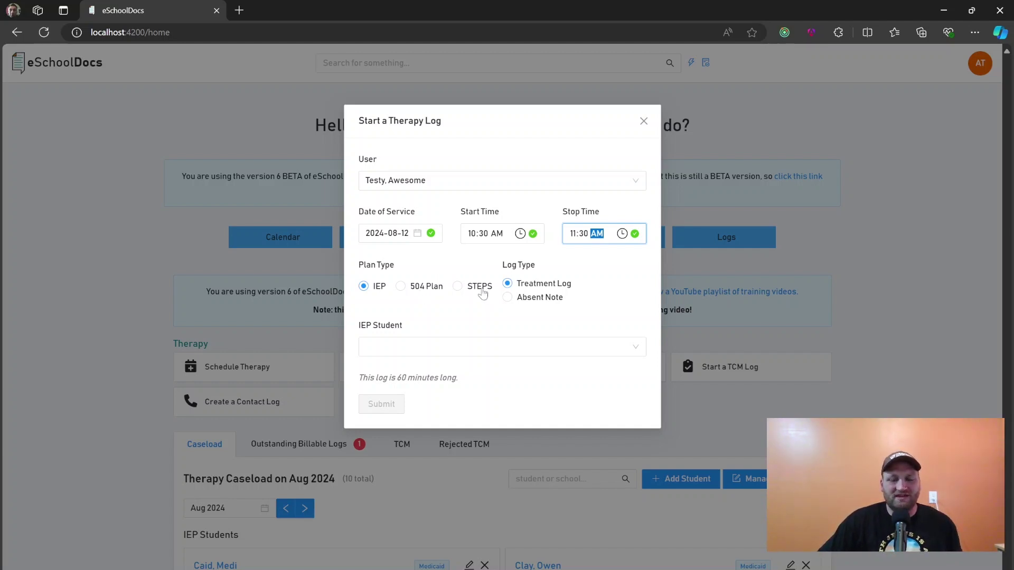
left_click(464, 346)
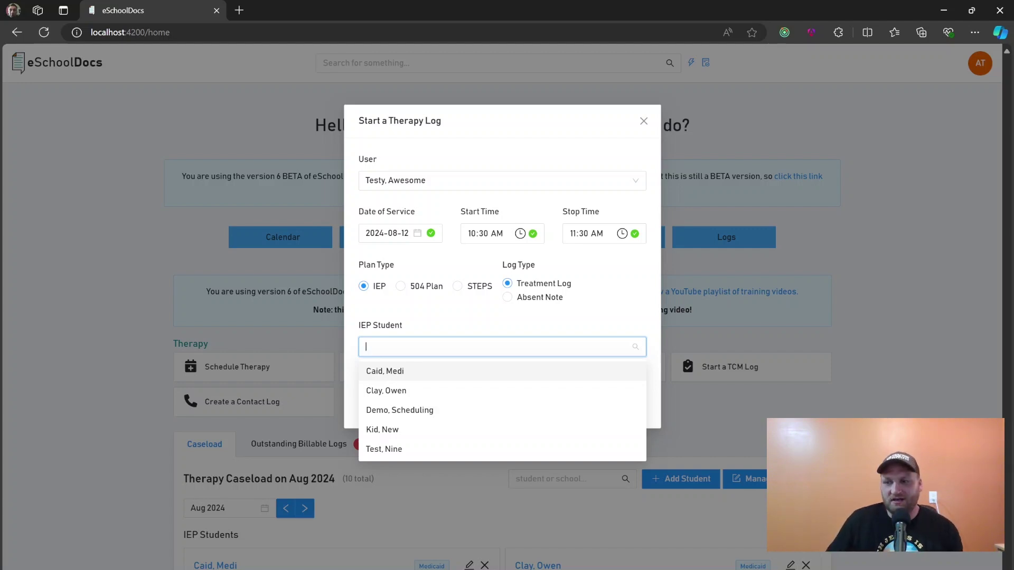
left_click(487, 315)
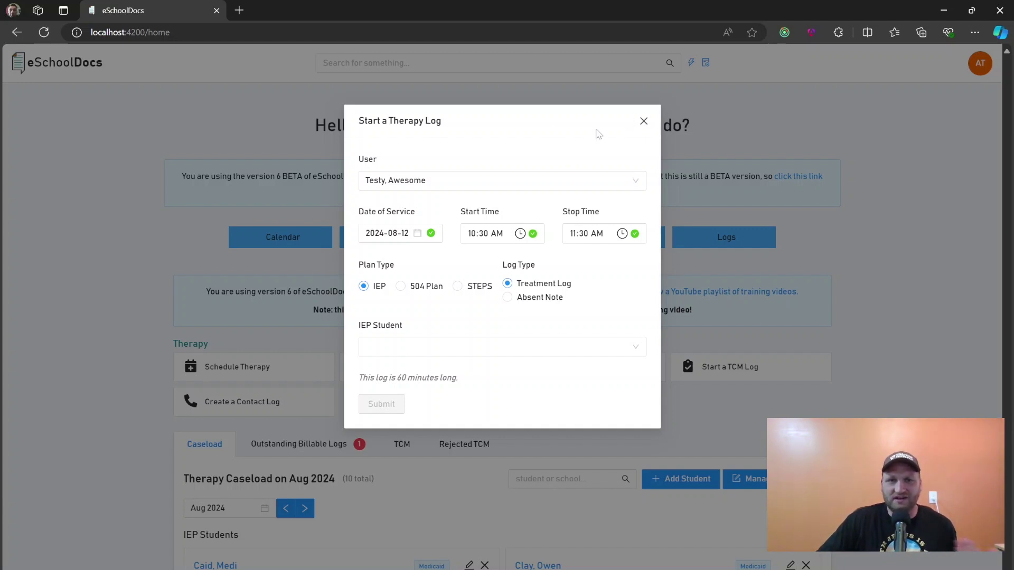
Discard the therapy log, abandon an app search for 'Eval', and show the weekly therapy calendar
left_click(643, 121)
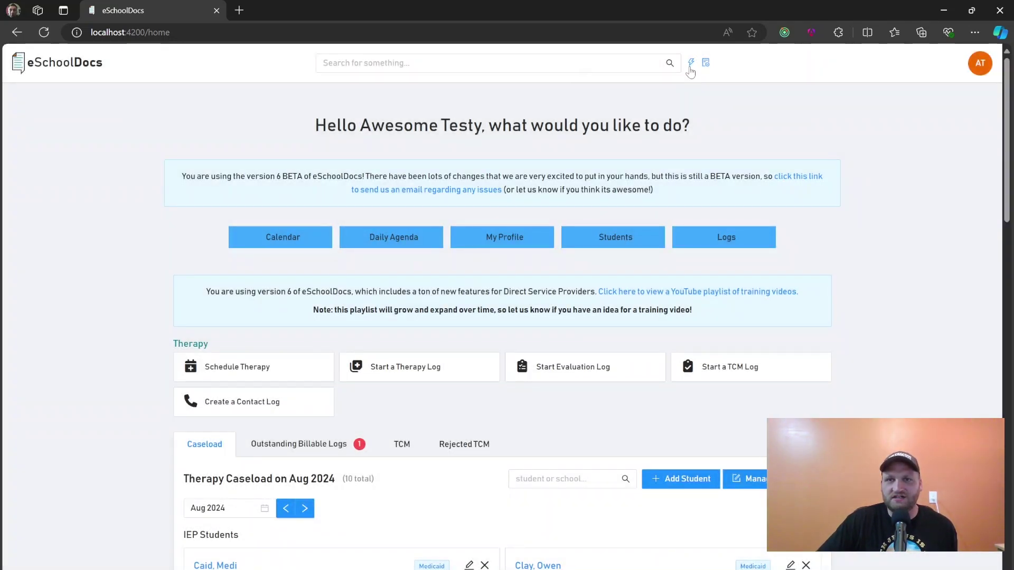
left_click(690, 72)
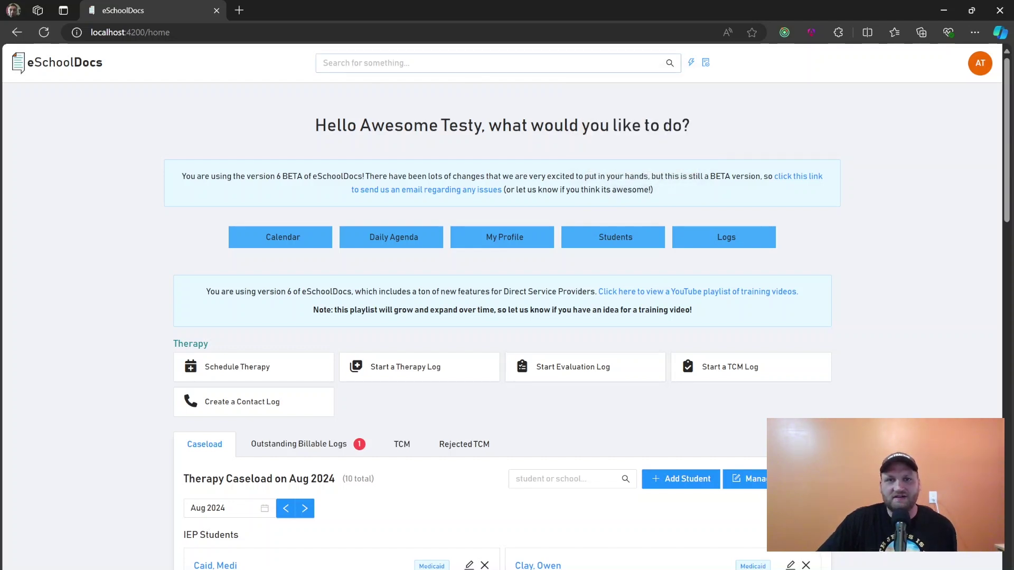
left_click(491, 63)
type("Eval")
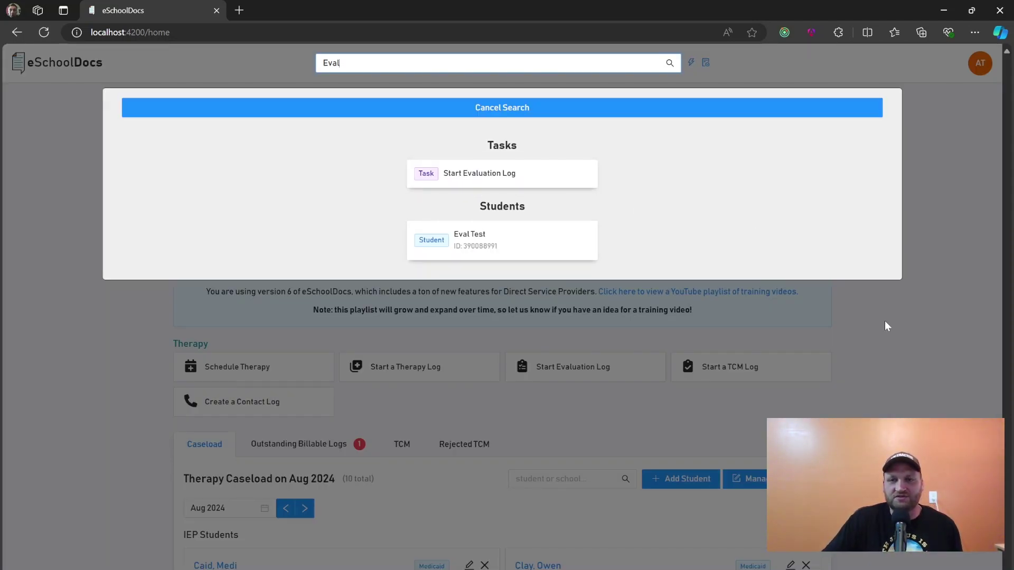
left_click(865, 325)
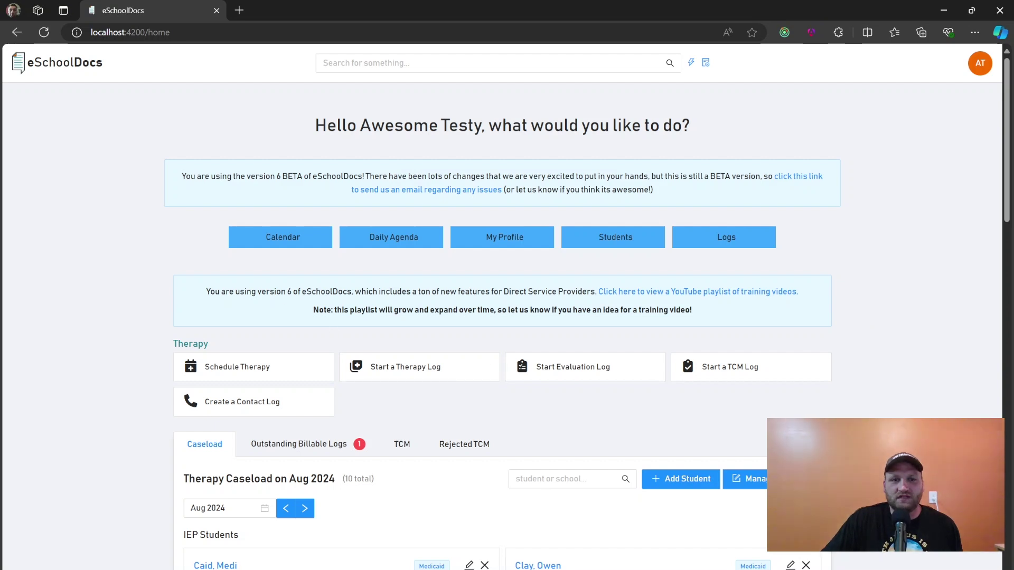
left_click(285, 238)
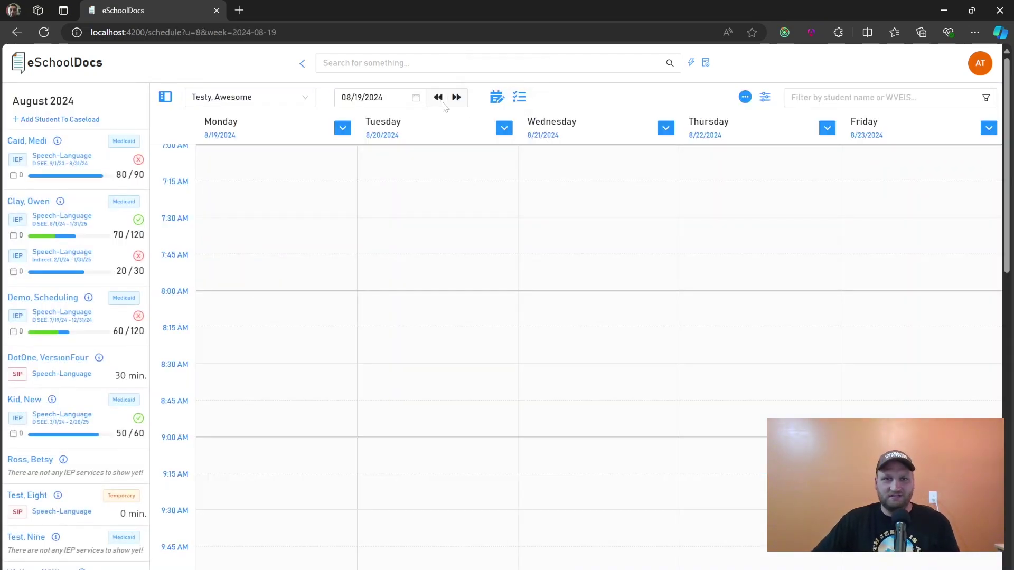
Go back to the August 12 week and start an Evaluation Log in Monday's 7:45 AM slot
left_click(438, 97)
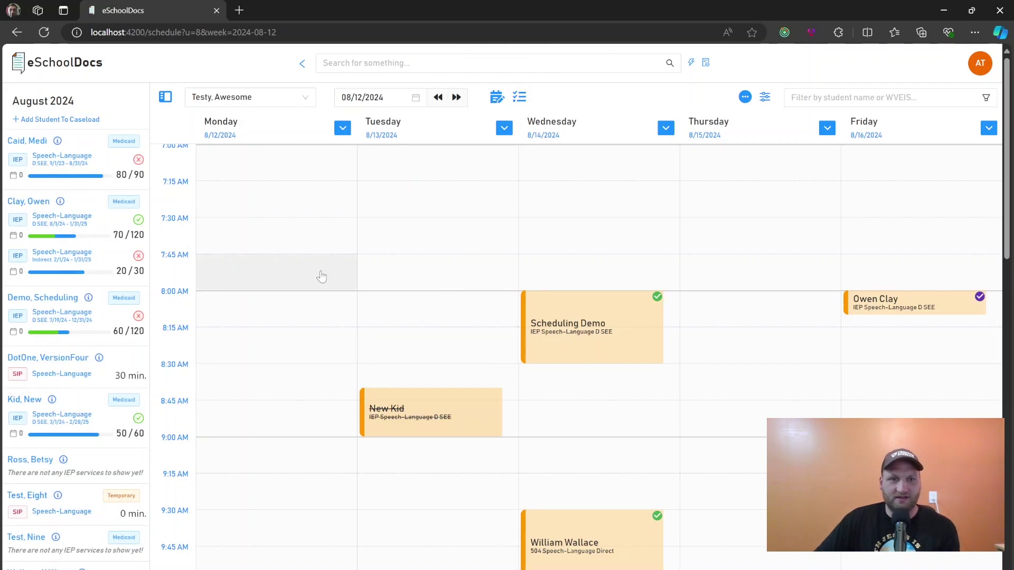
left_click(261, 279)
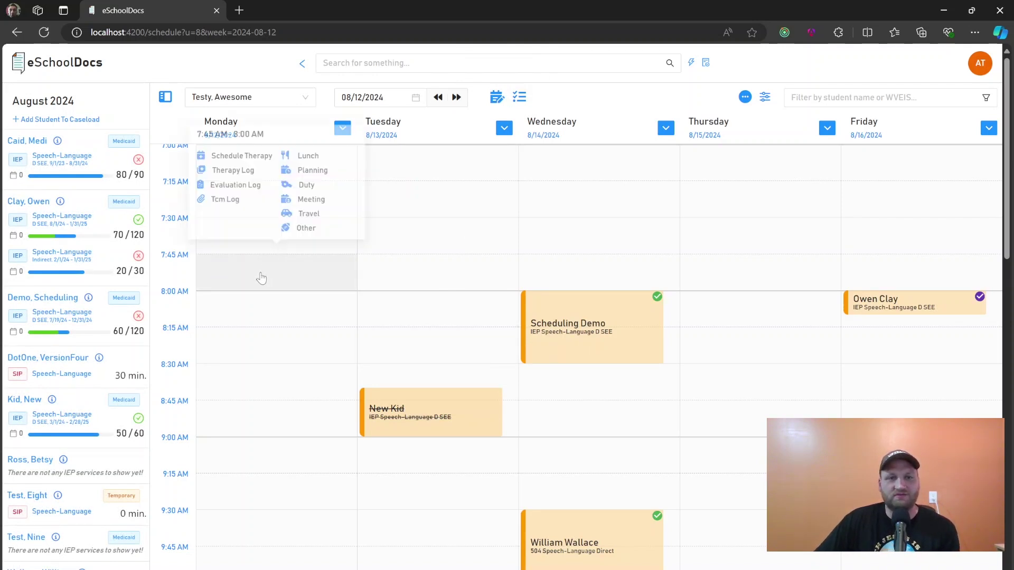
left_click(232, 184)
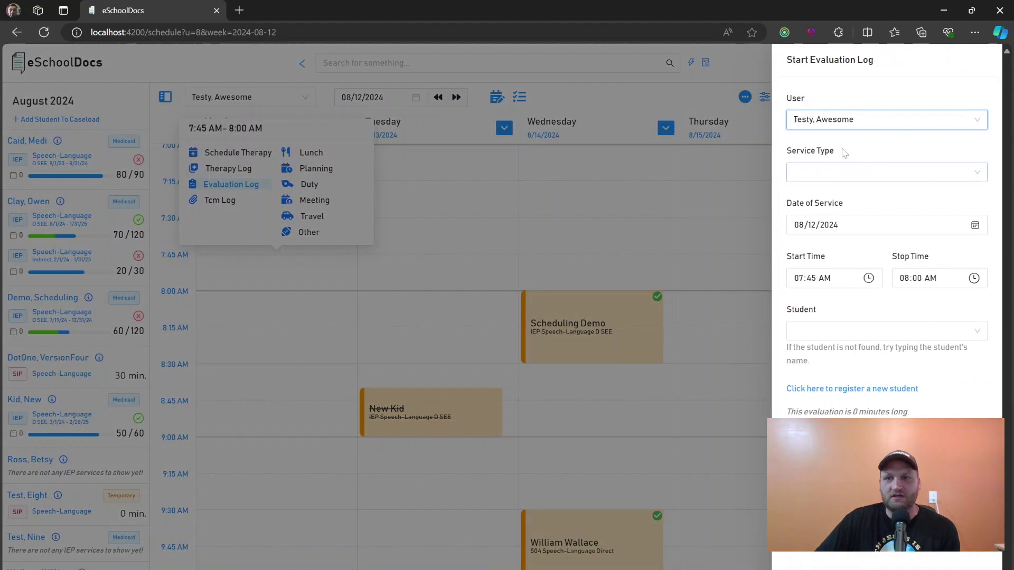
left_click(845, 173)
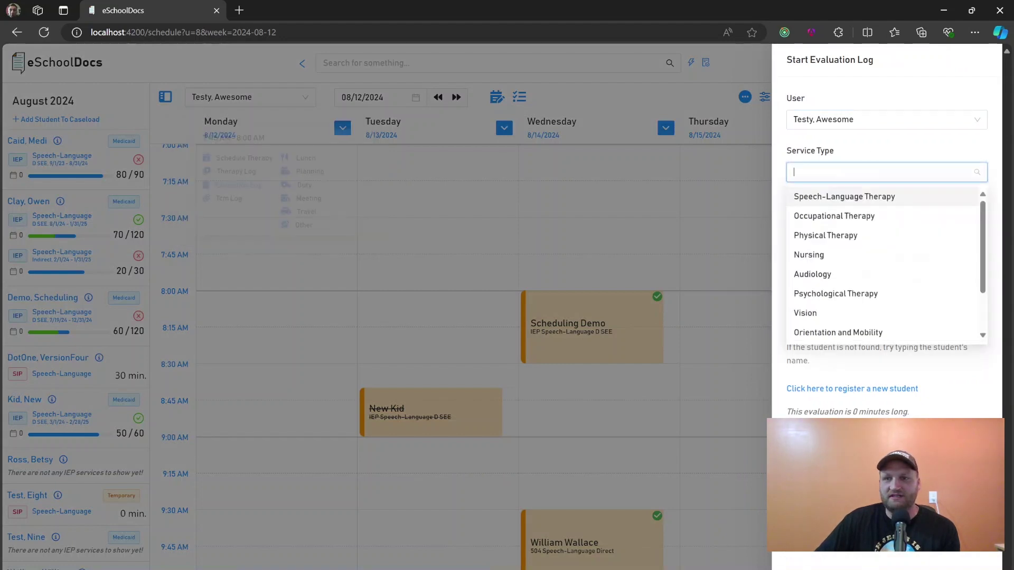
left_click(832, 141)
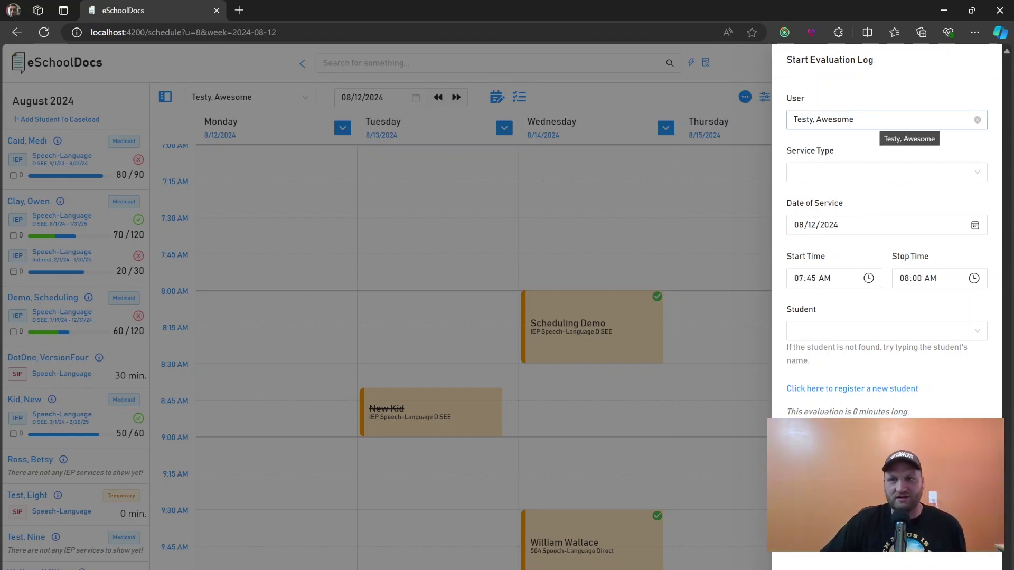
Set the service type to Speech-Language Therapy and change the stop time to 08:45 AM
left_click(868, 173)
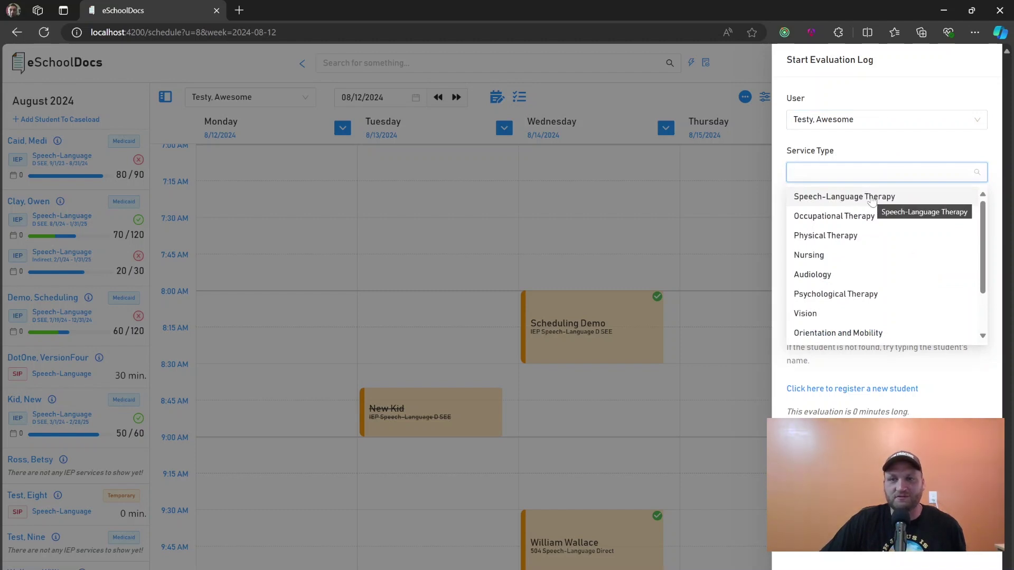
left_click(872, 200)
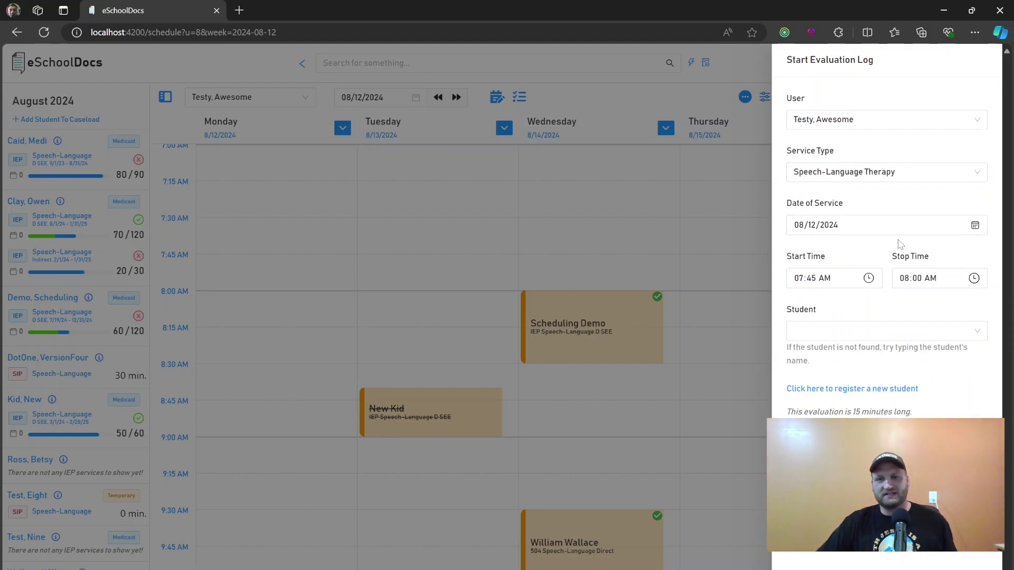
left_click(917, 280)
type("45")
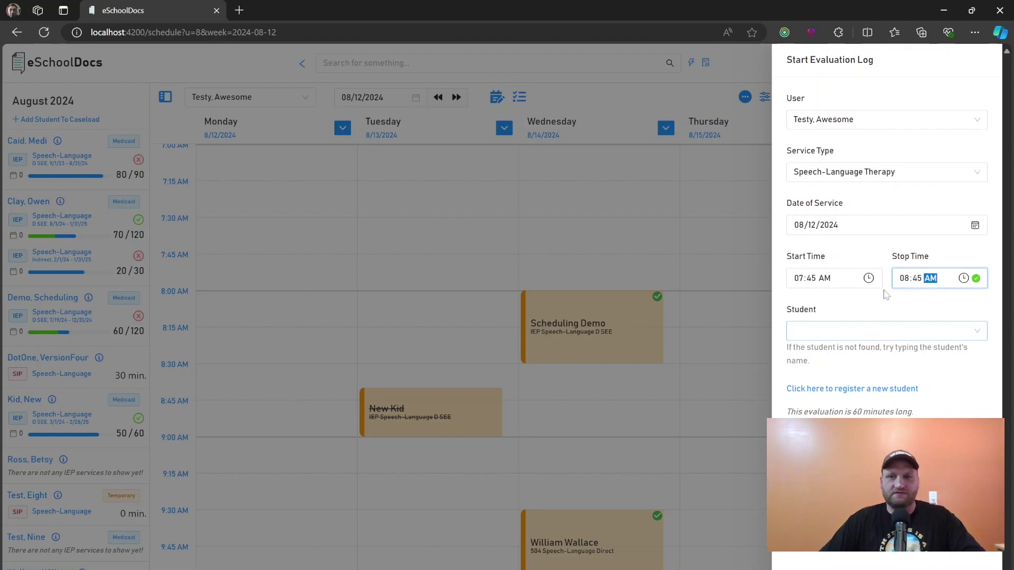
left_click(878, 262)
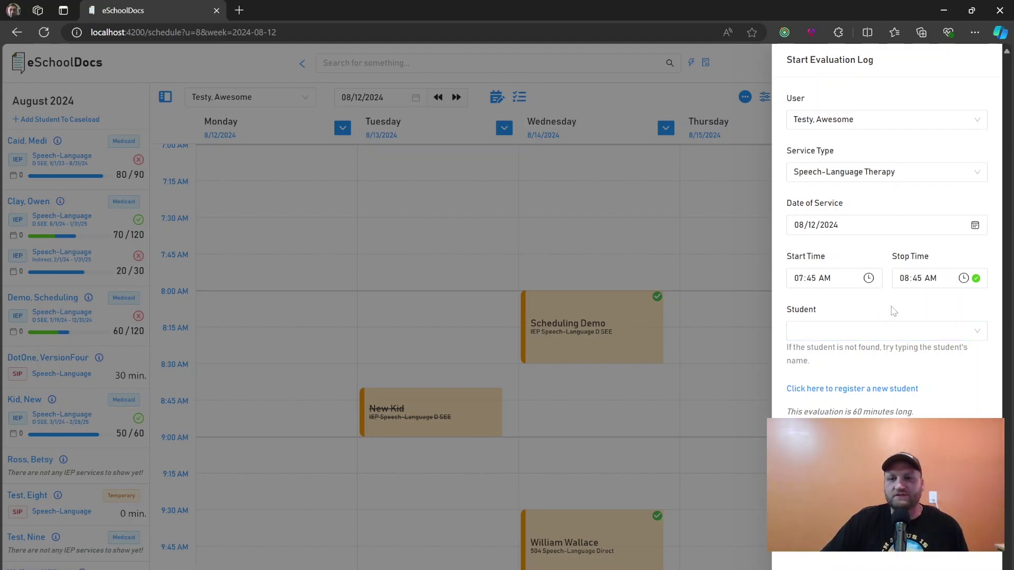
left_click(887, 331)
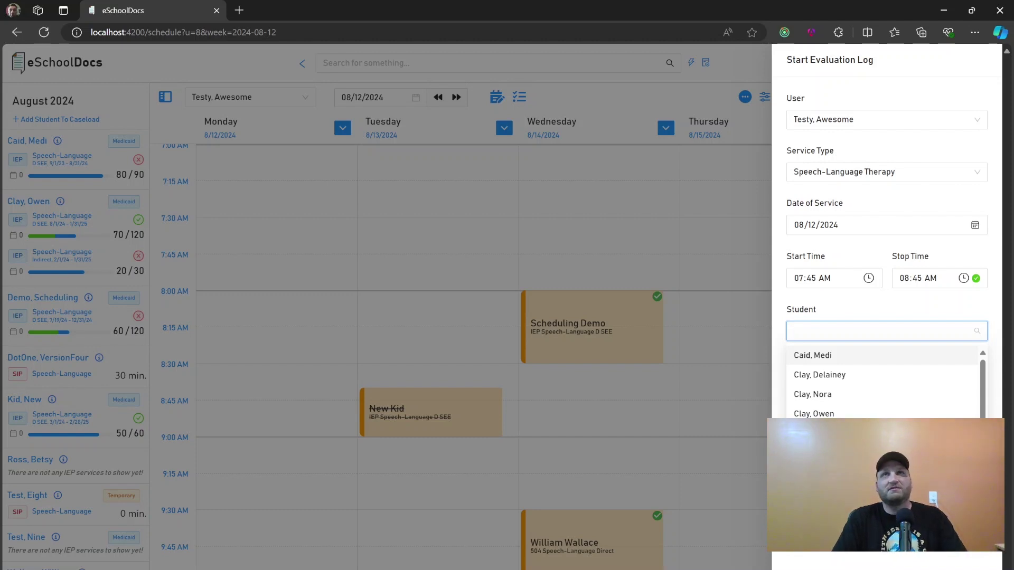
type("Test")
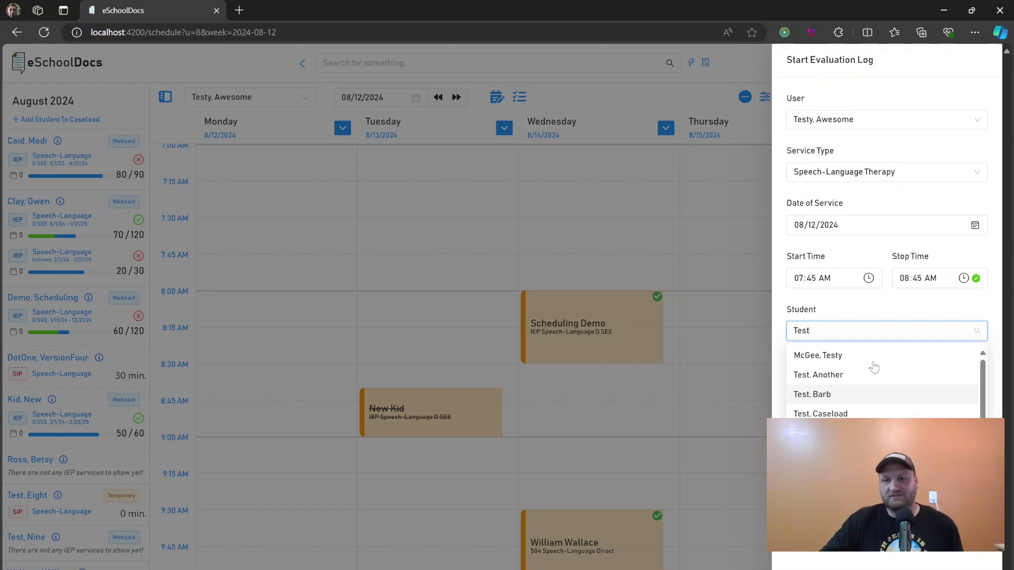
left_click(892, 310)
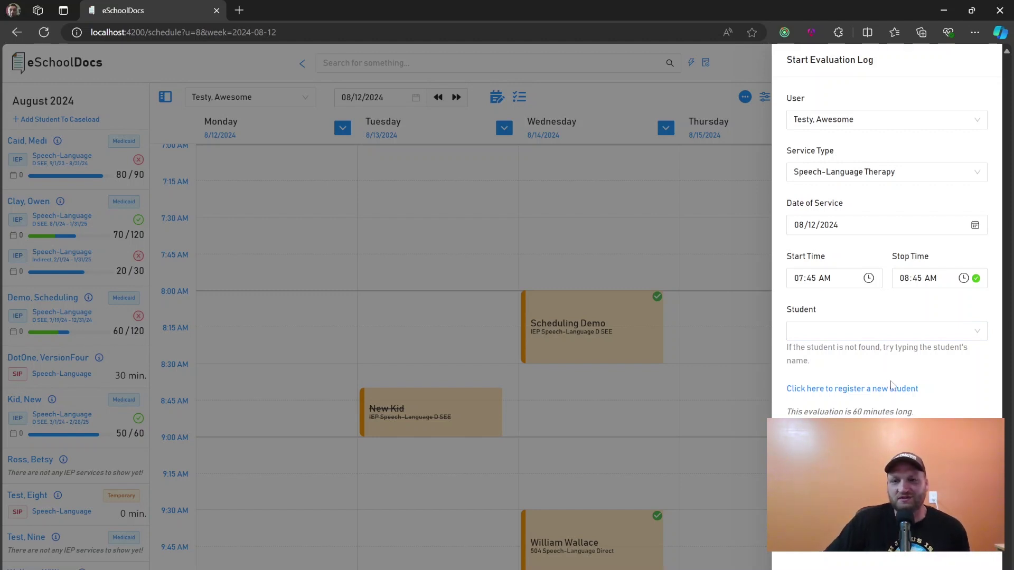
Open the Register New Student form and clear the browser's autofill suggestions from the first name field
left_click(866, 390)
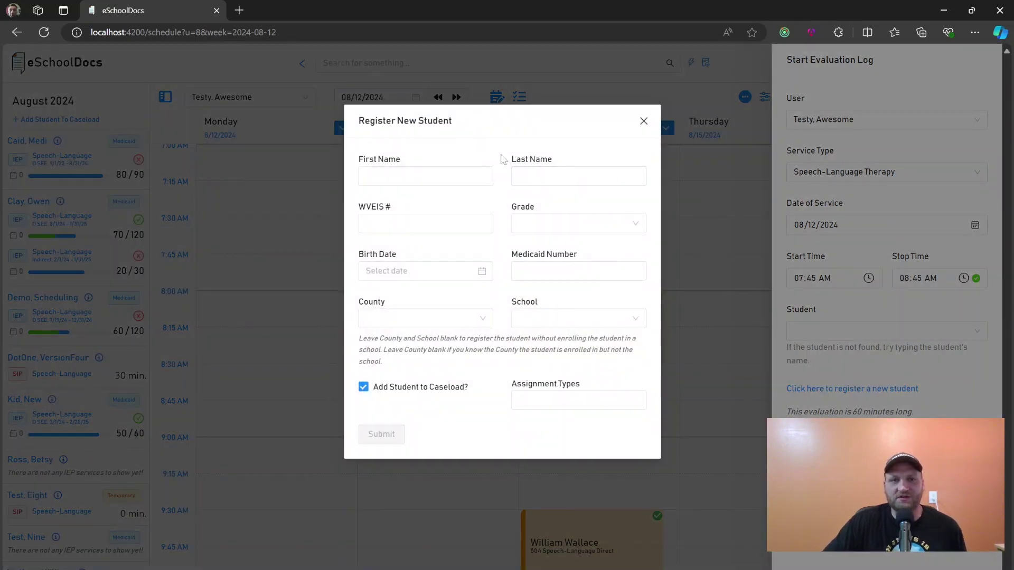
left_click(426, 176)
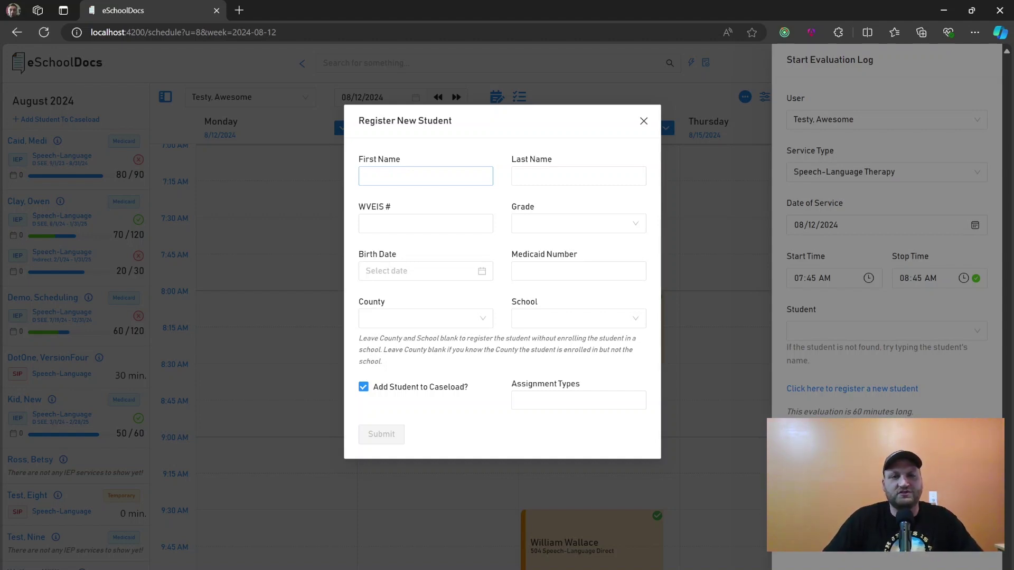
left_click(425, 176)
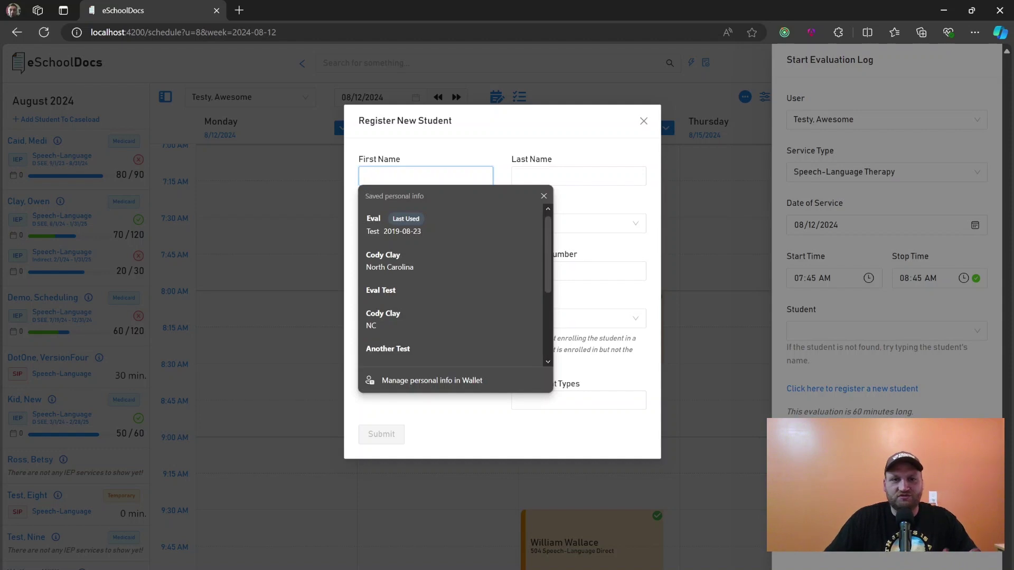
left_click(447, 146)
left_click(442, 175)
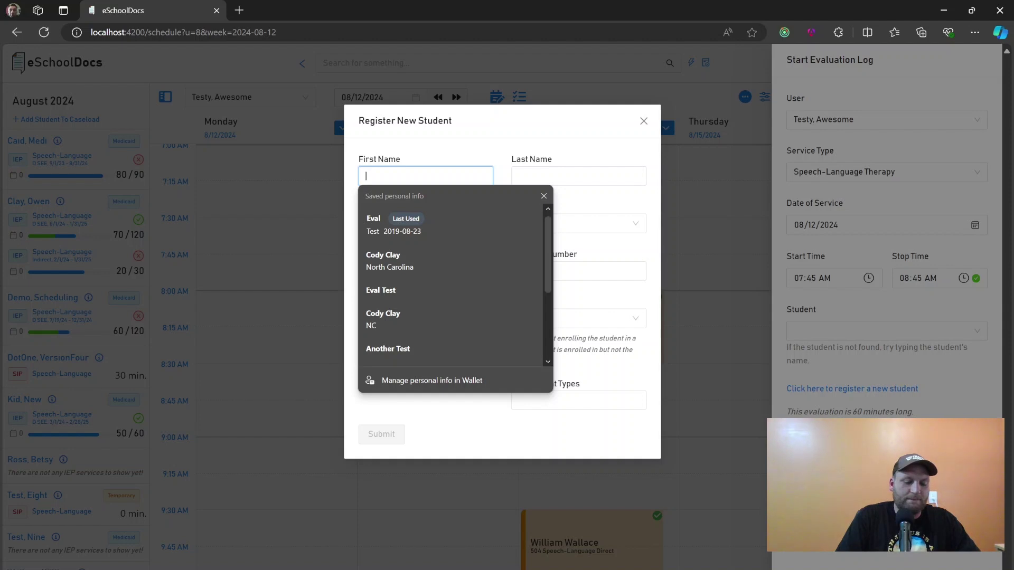
Enter the student's first name, last name and a nine-digit WVEIS number
key("Tab")
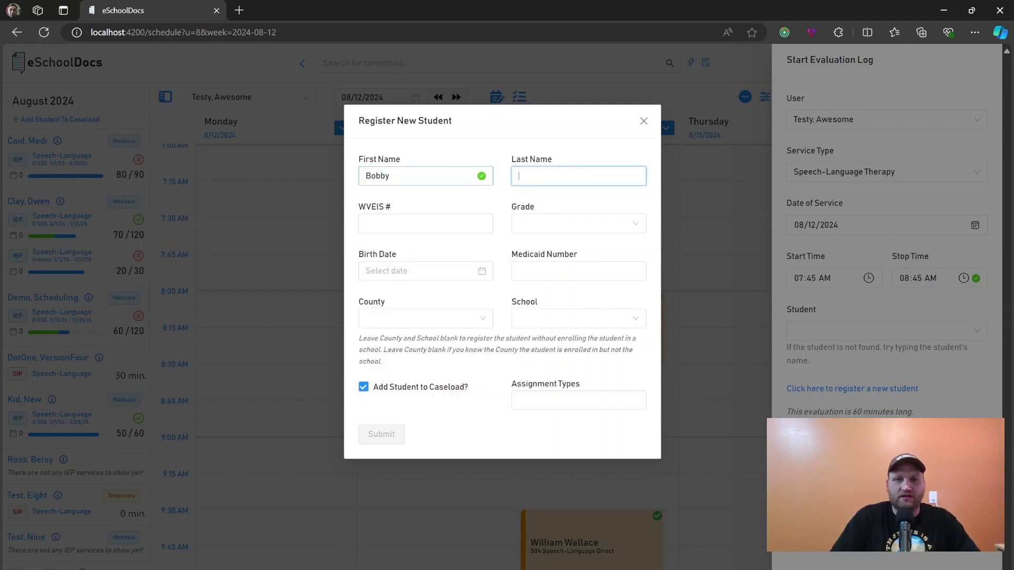
left_click(462, 206)
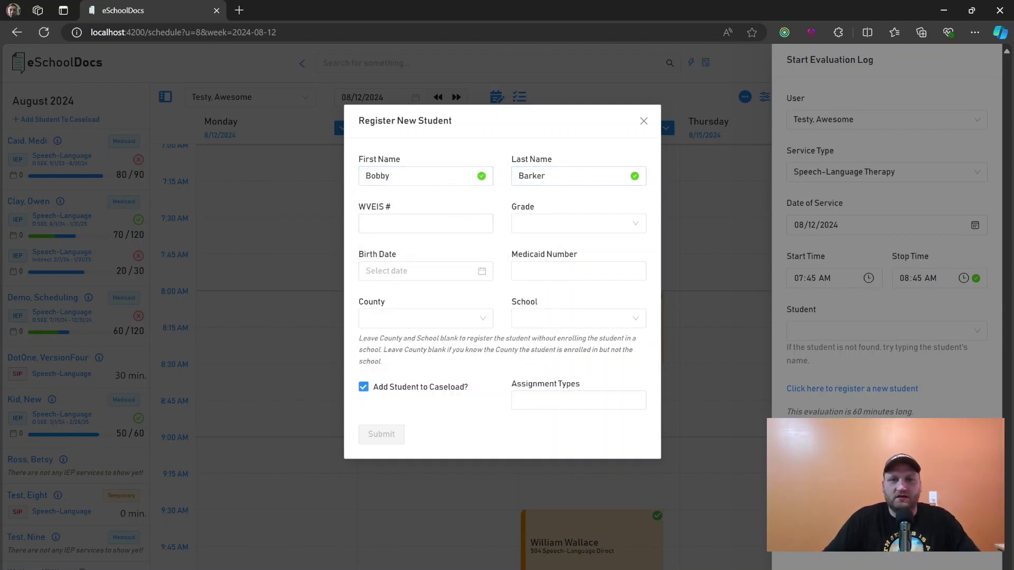
left_click(463, 224)
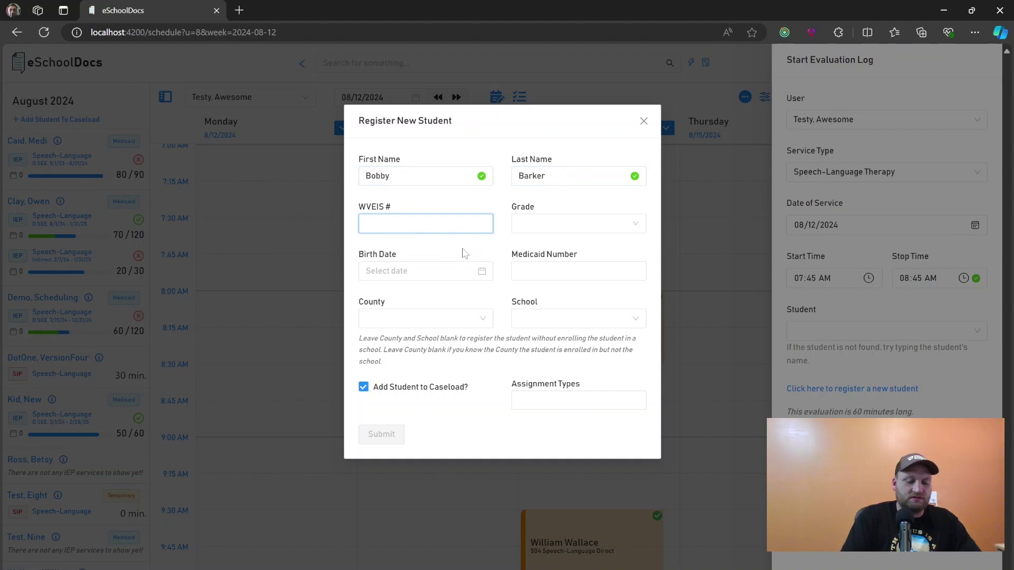
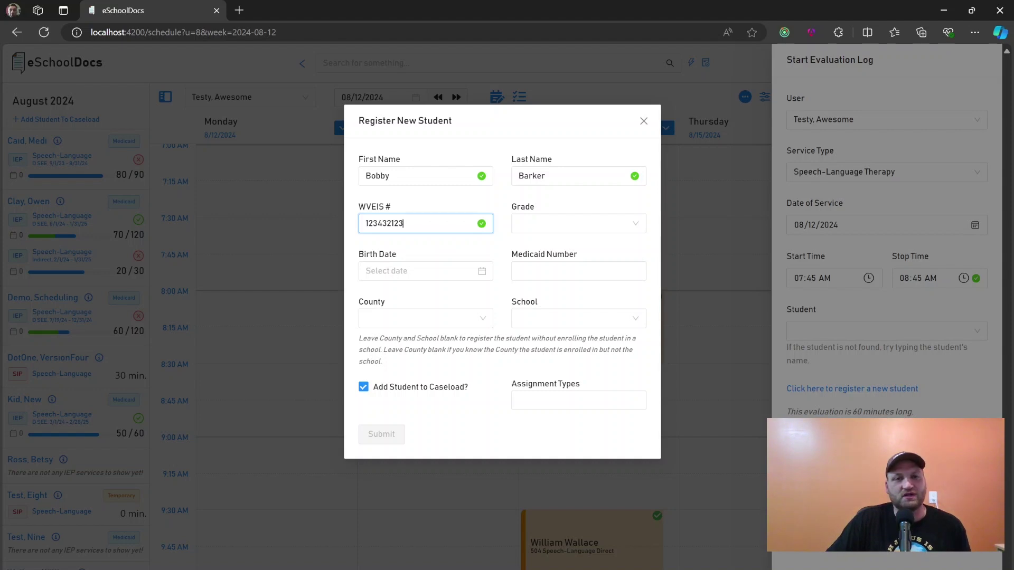
key("ctrl+a")
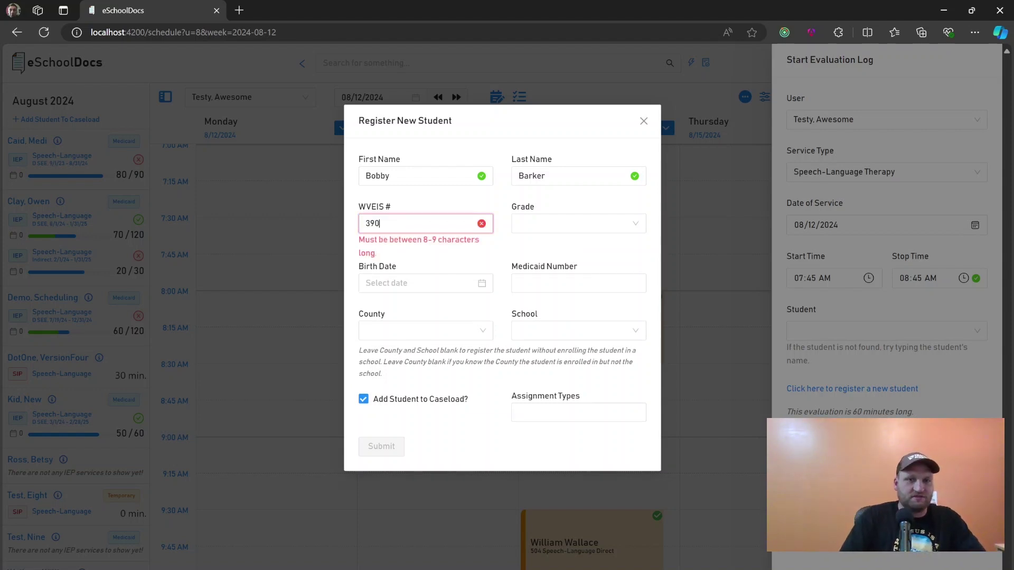
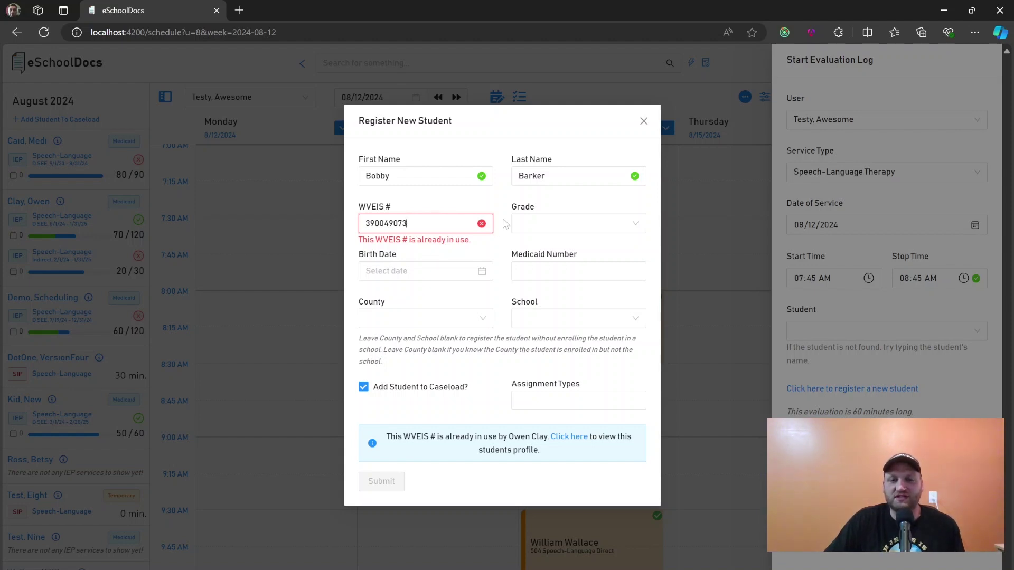
key("ctrl+a")
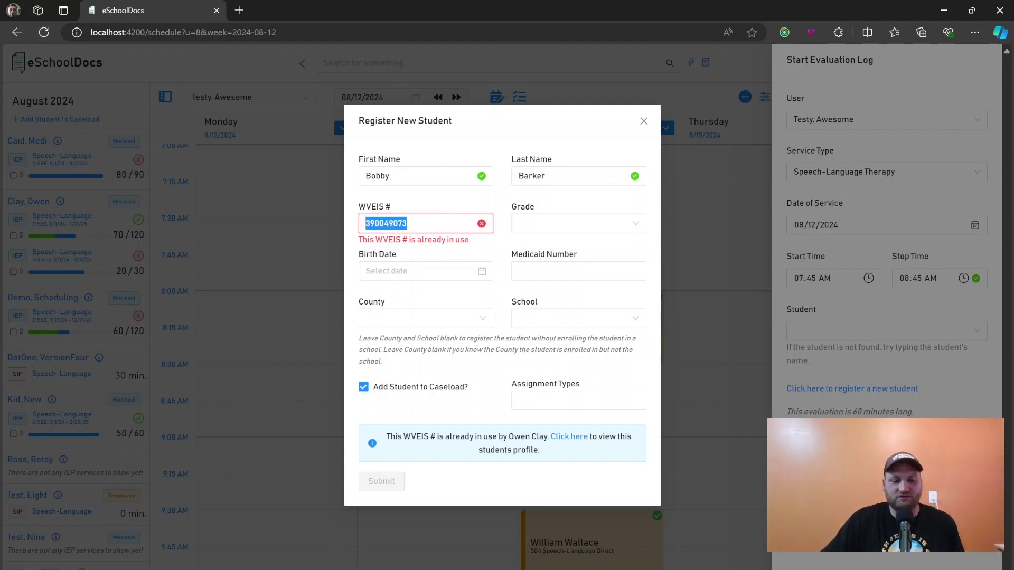
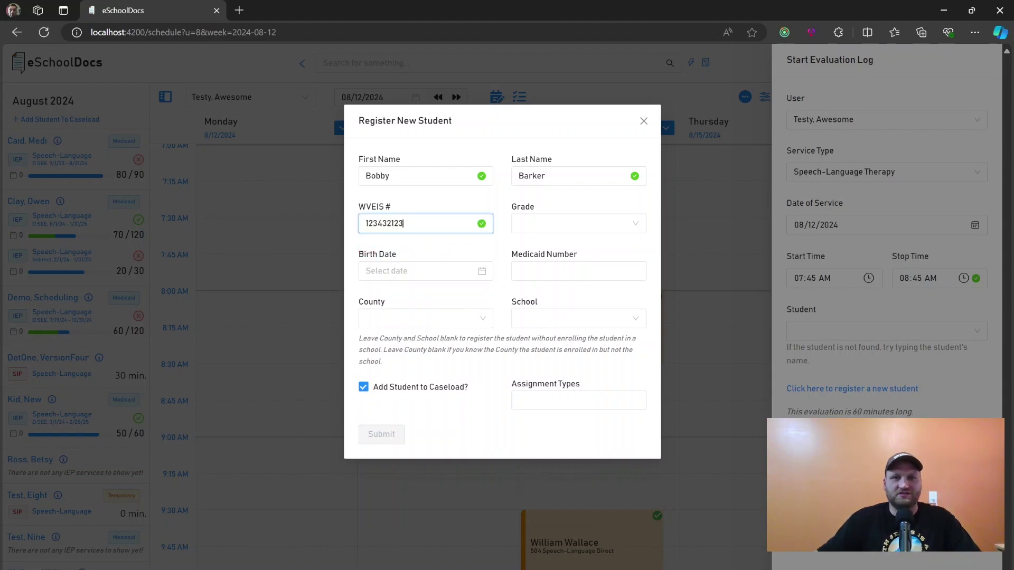
left_click(552, 231)
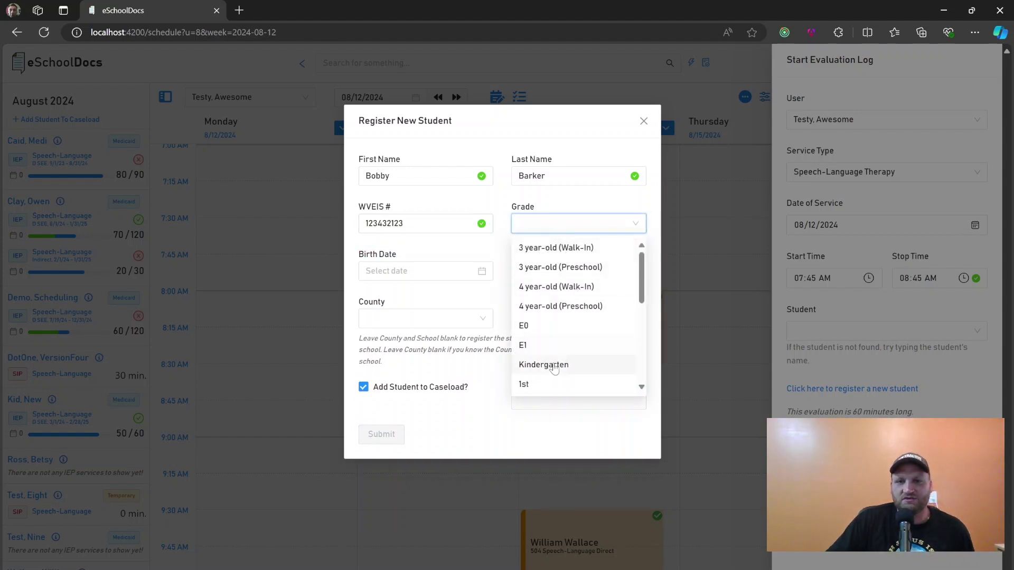
left_click(550, 365)
left_click(399, 271)
left_click(372, 296)
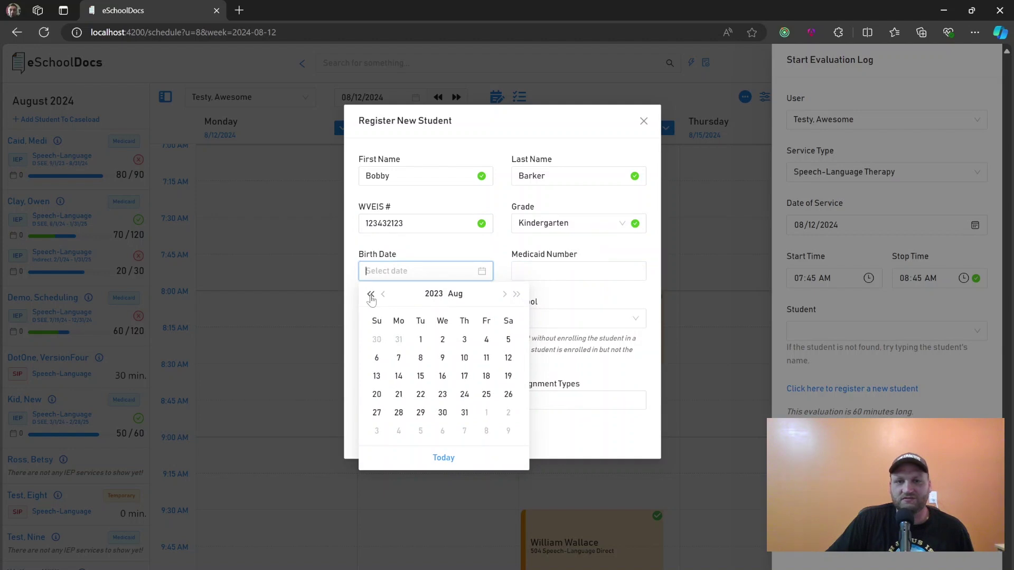
left_click(372, 296)
left_click(372, 296)
left_click(372, 297)
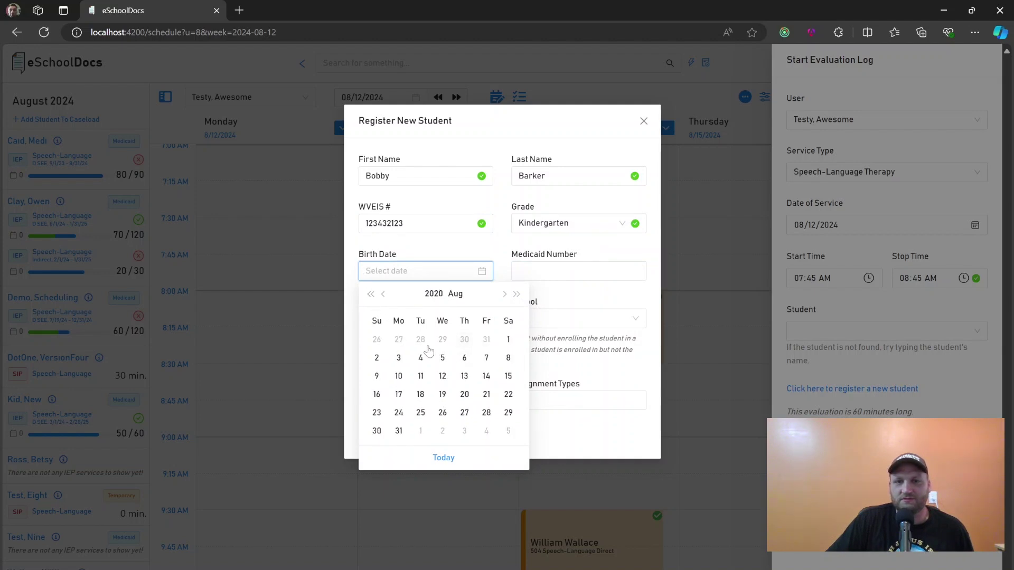
left_click(370, 294)
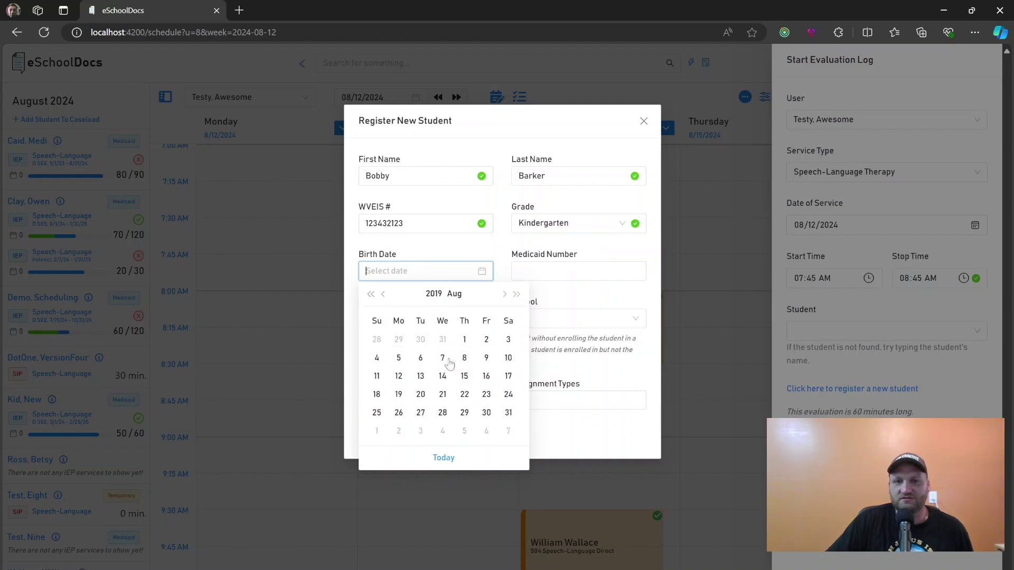
left_click(420, 339)
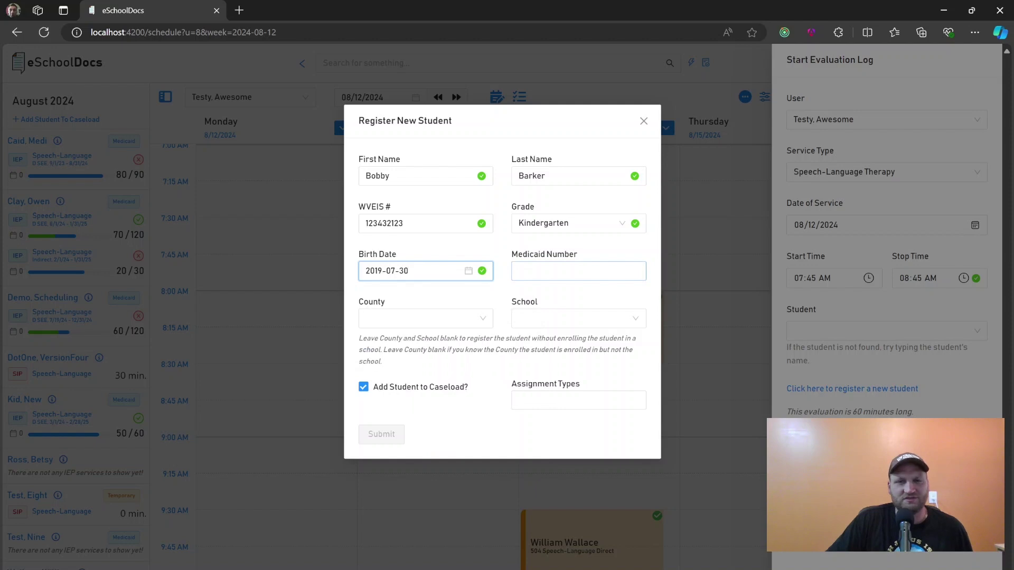
Choose Barbour county and Barbour County Elementary, leave off the caseload, and submit the registration
left_click(417, 318)
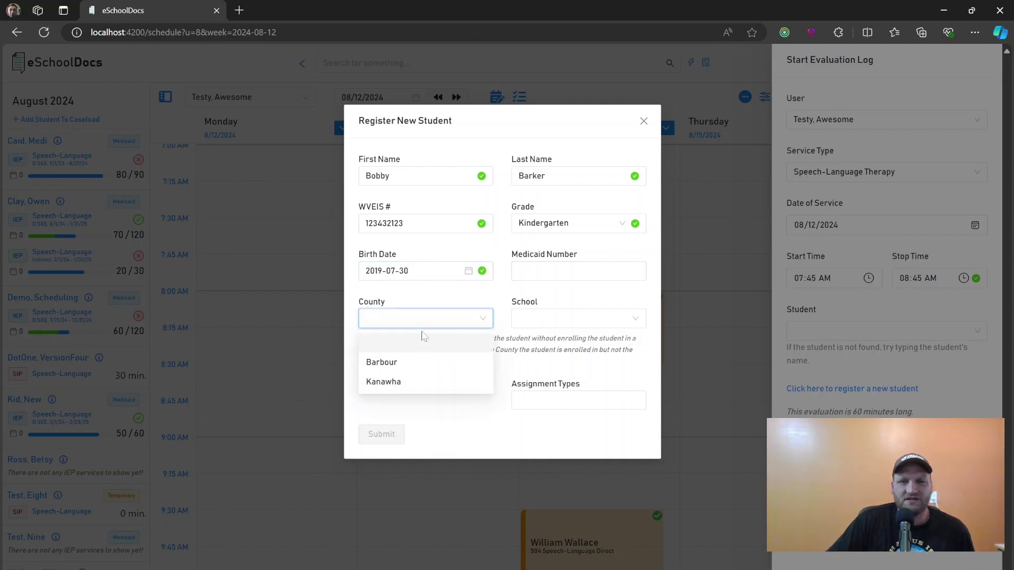
left_click(413, 362)
left_click(552, 320)
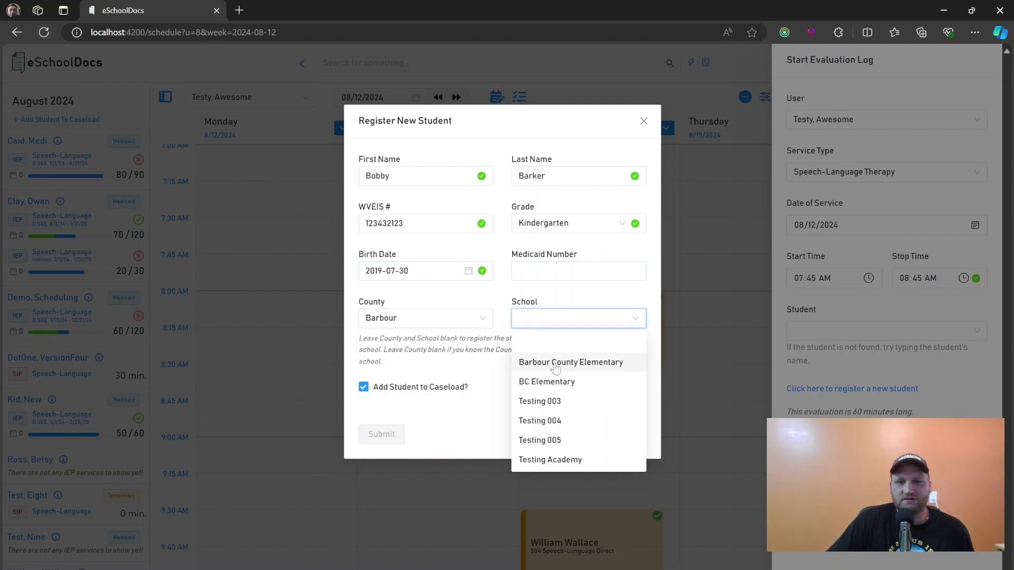
left_click(555, 365)
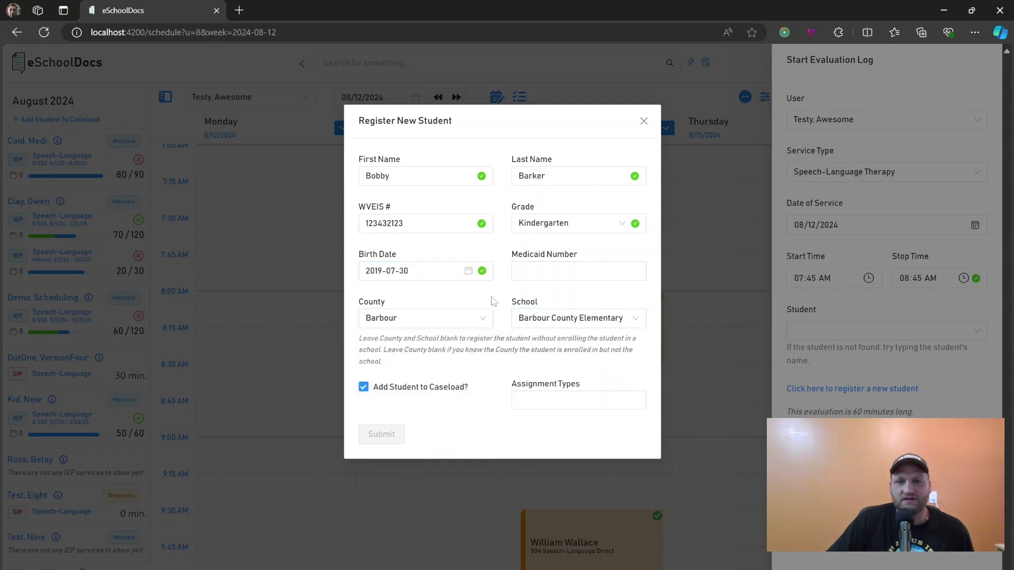
left_click(426, 389)
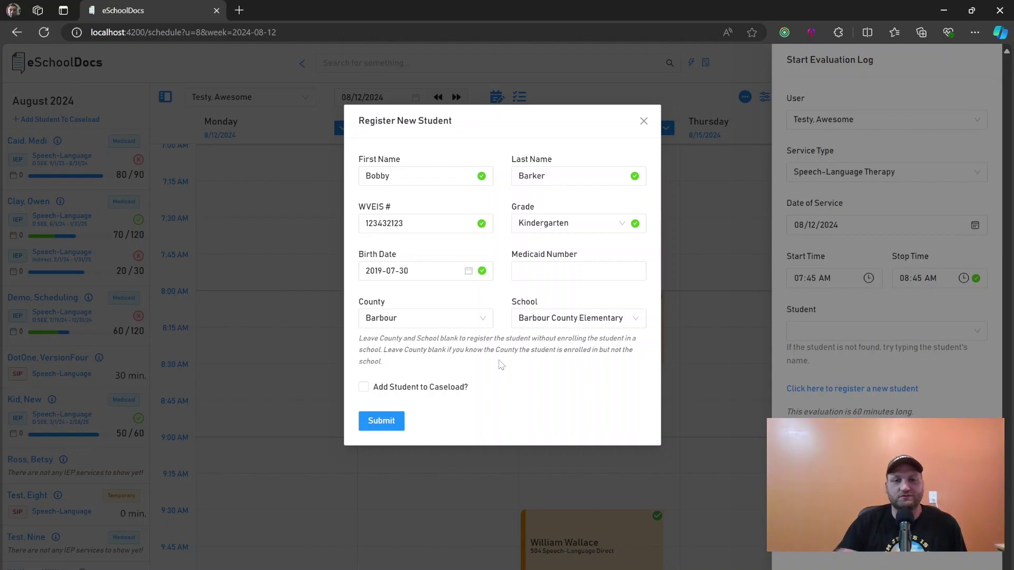
left_click(382, 422)
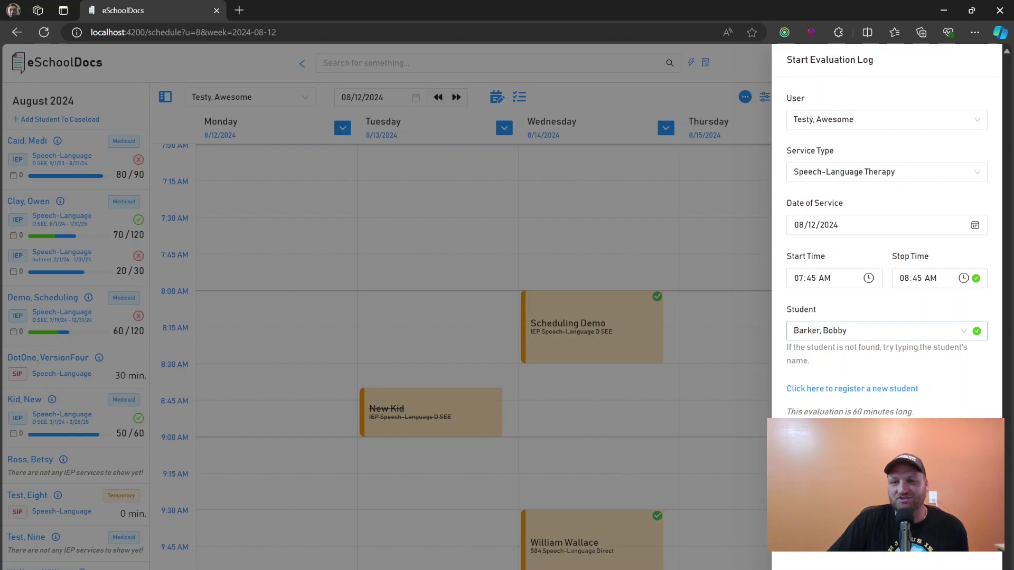
Save the evaluation log for the new student's Monday 7:45–8:45 AM session
left_click(824, 443)
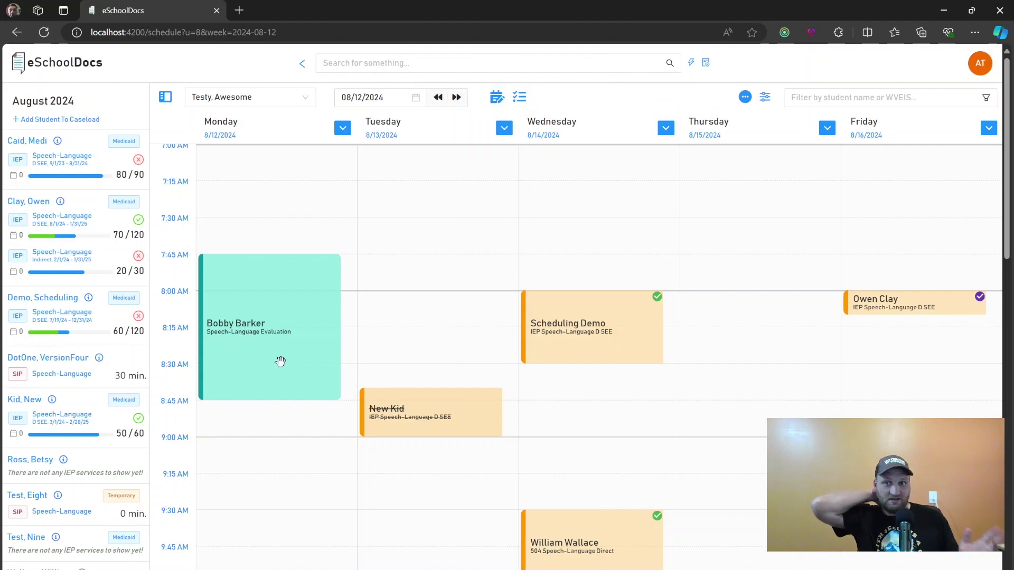
Open the Monday evaluation log and add diagnosis F80.1 Expressive language disorder
left_click(265, 273)
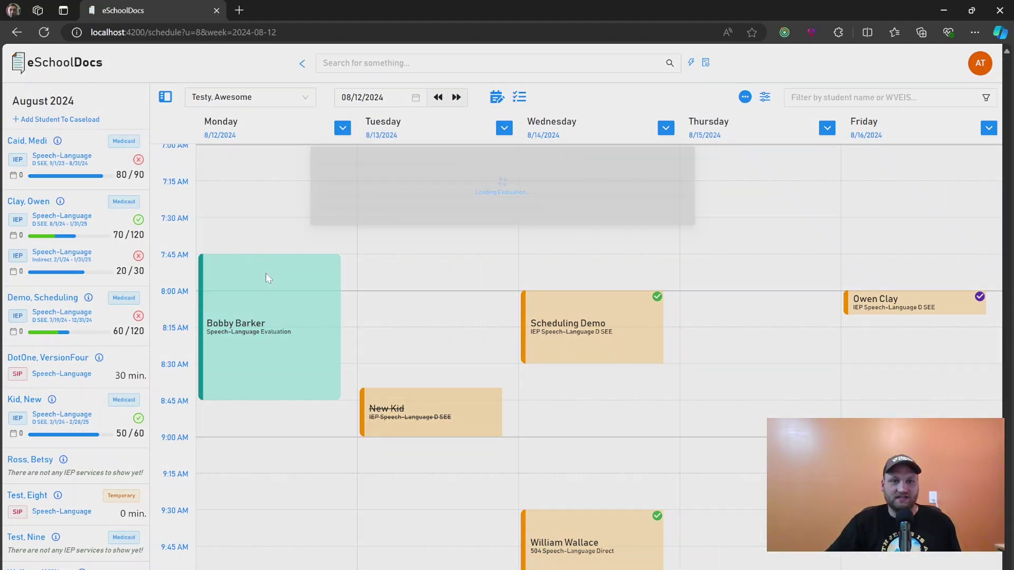
left_click(445, 133)
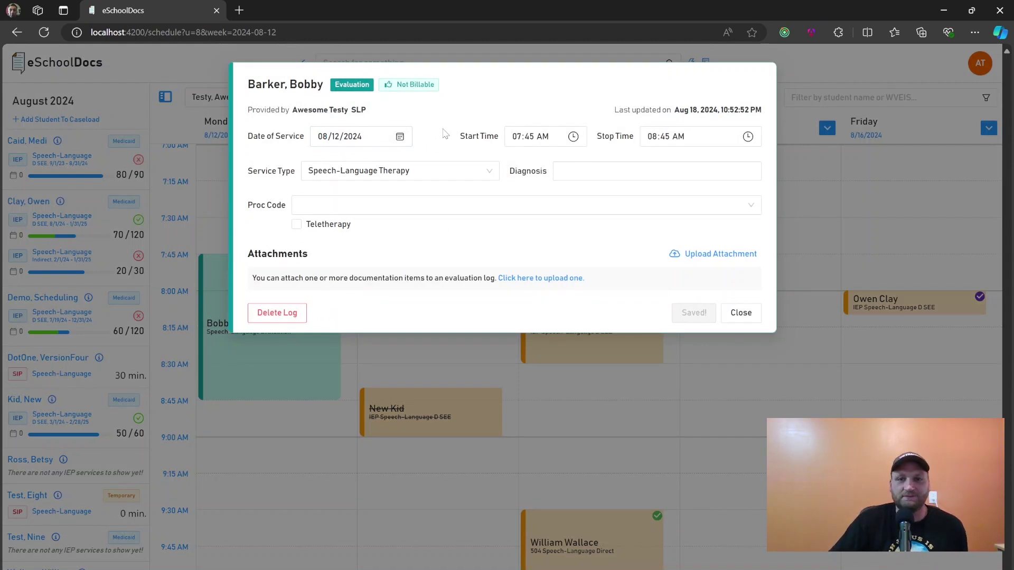
left_click(565, 170)
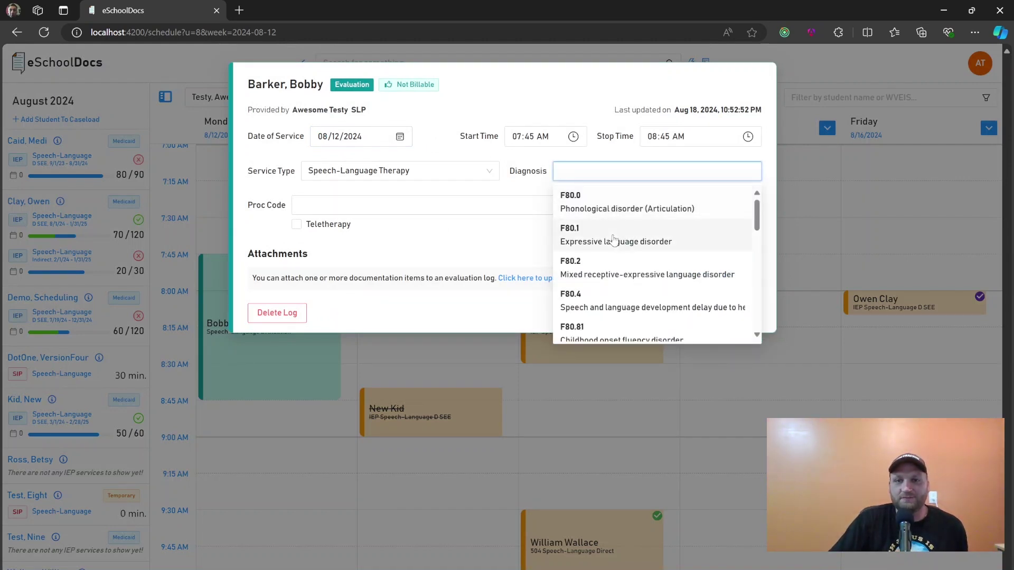
left_click(655, 236)
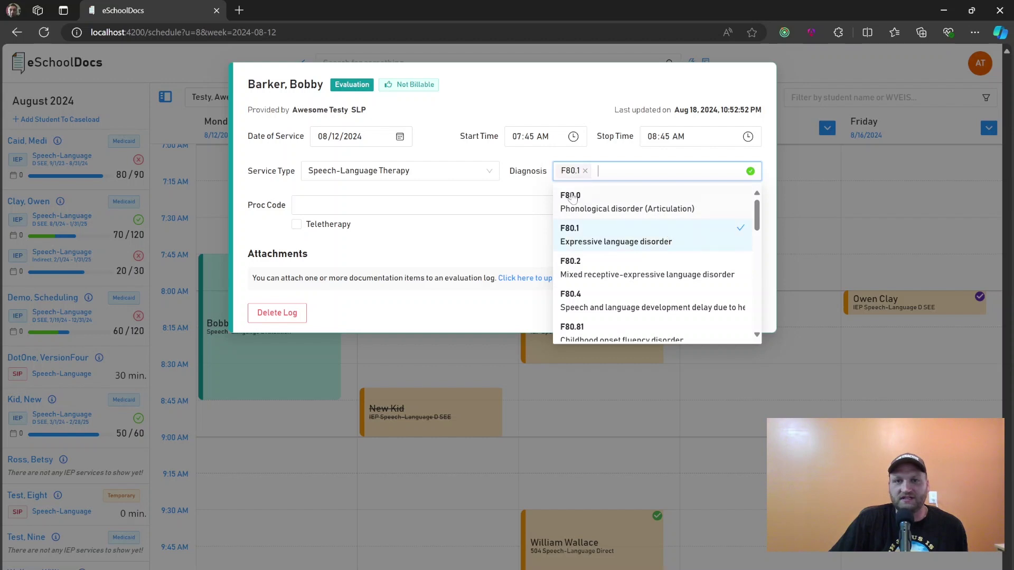
left_click(536, 163)
Set the procedure code to 92521, Evaluation of Speech Fluency
left_click(528, 205)
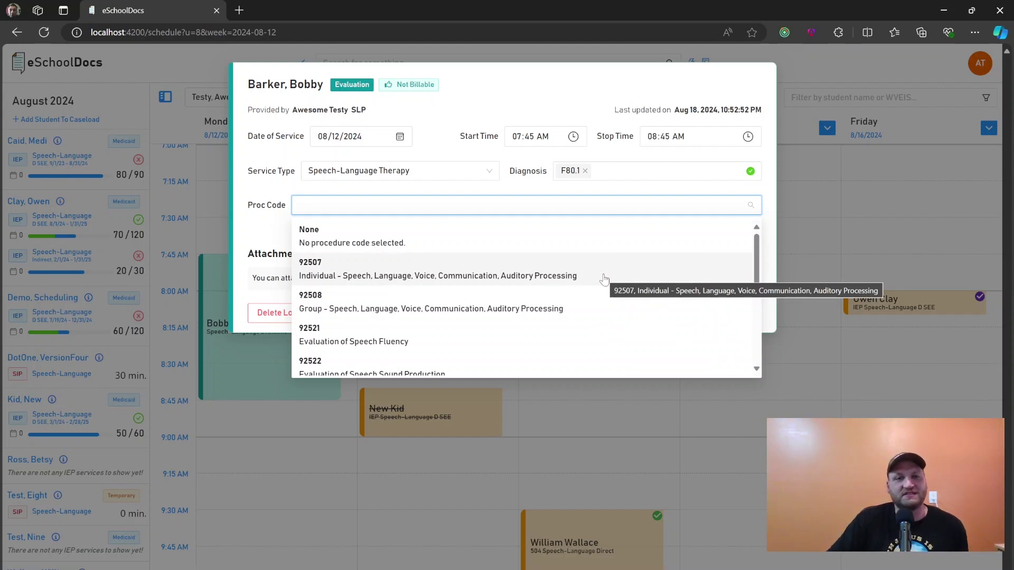
scroll(544, 301, "down", 1)
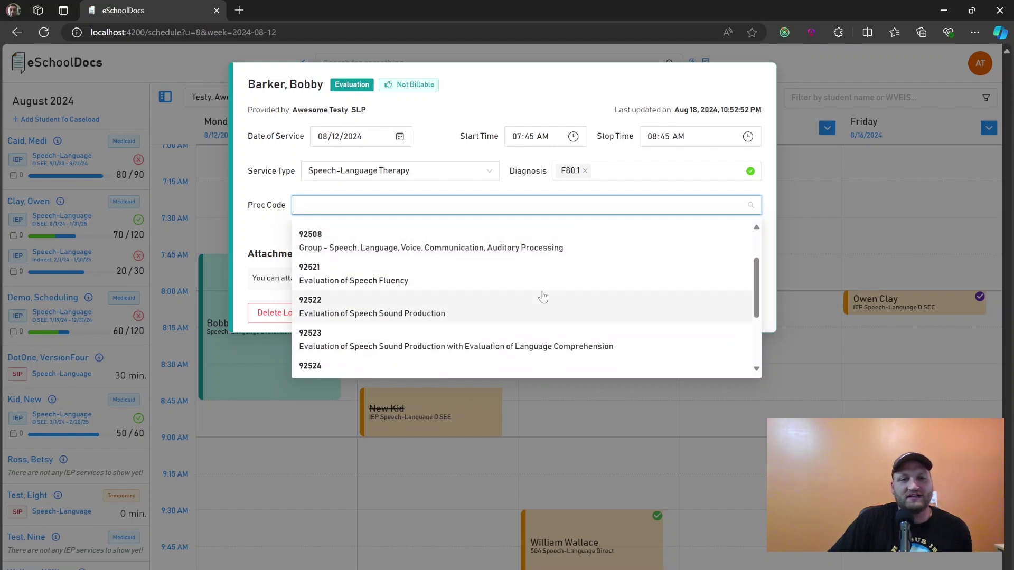
scroll(530, 280, "down", 1)
scroll(400, 287, "up", 1)
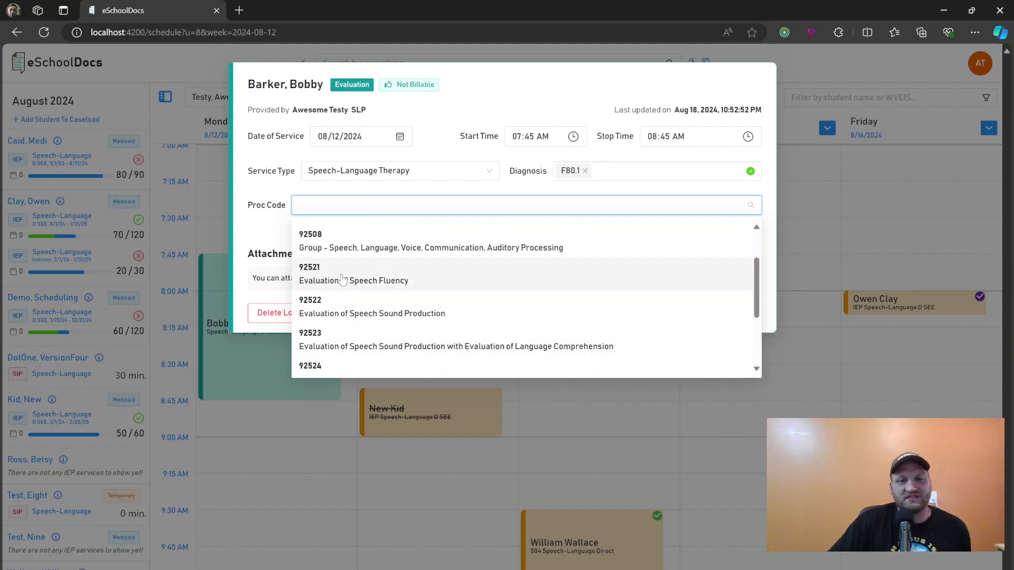
scroll(381, 296, "down", 2)
scroll(385, 275, "up", 2)
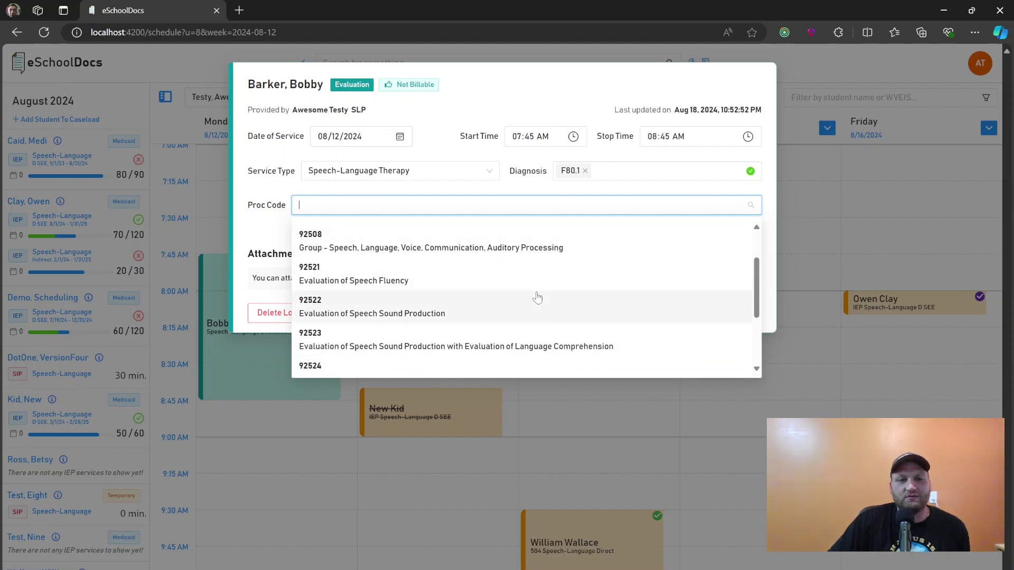
scroll(568, 285, "up", 2)
scroll(559, 296, "down", 2)
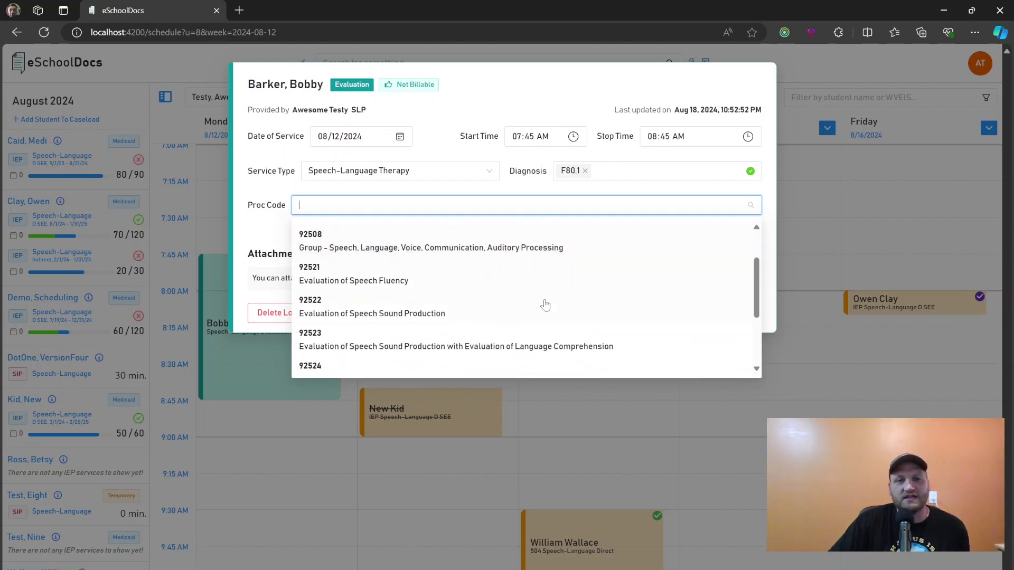
left_click(439, 286)
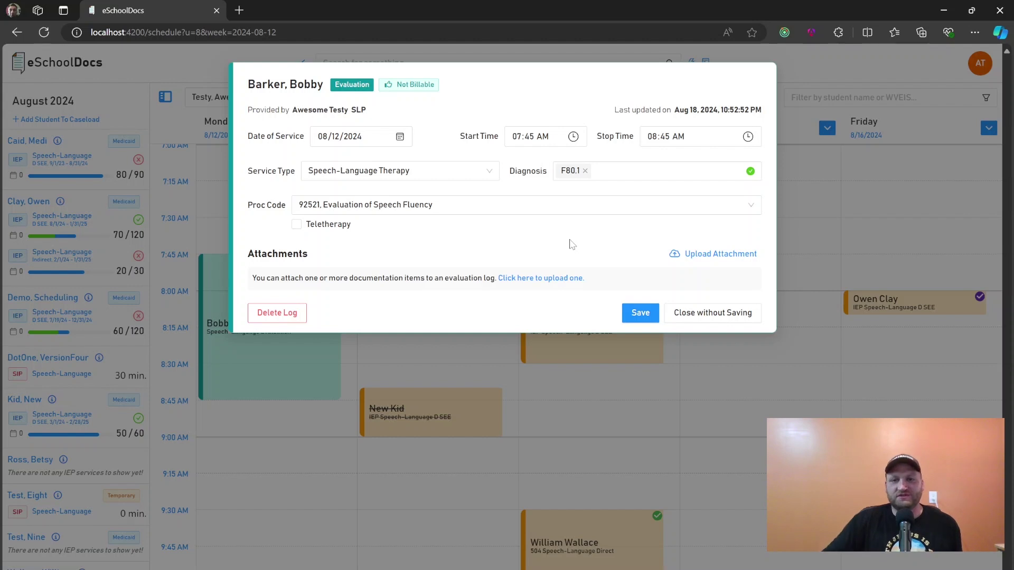
Save the evaluation log and check why it is marked Not Billable
left_click(639, 313)
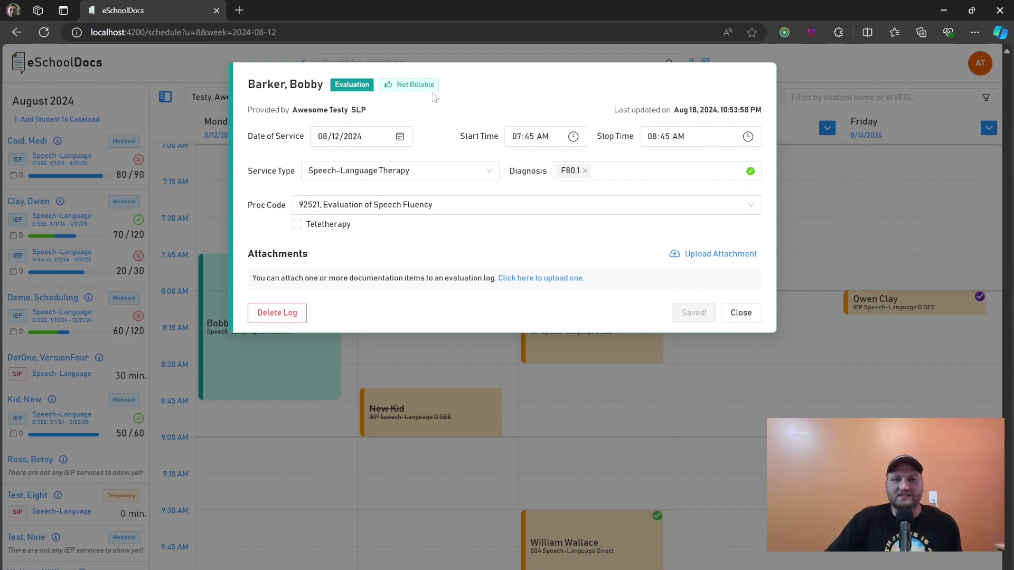
mouse_move(428, 88)
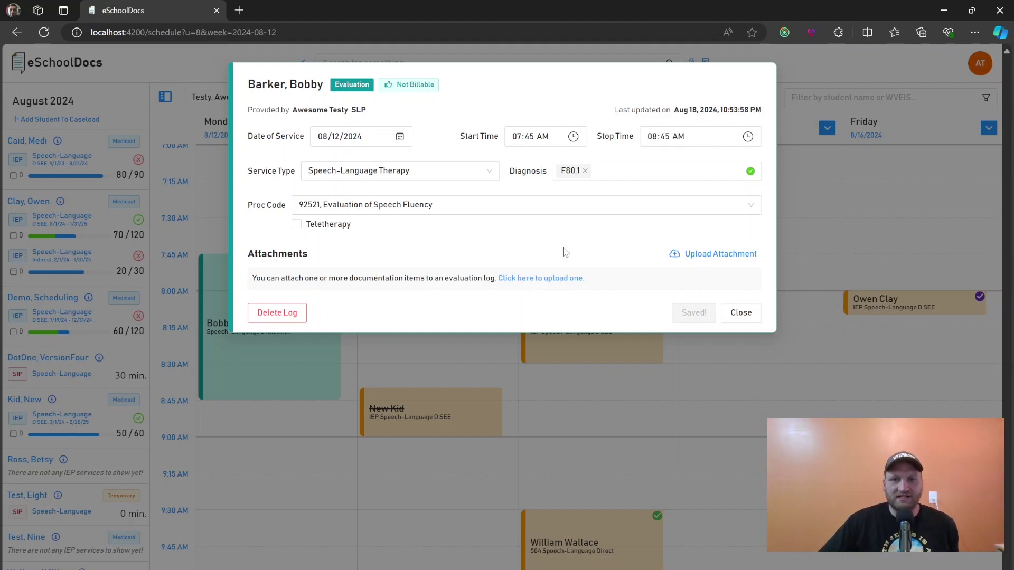
Start an attachment upload and open the file picker
left_click(531, 279)
left_click(403, 161)
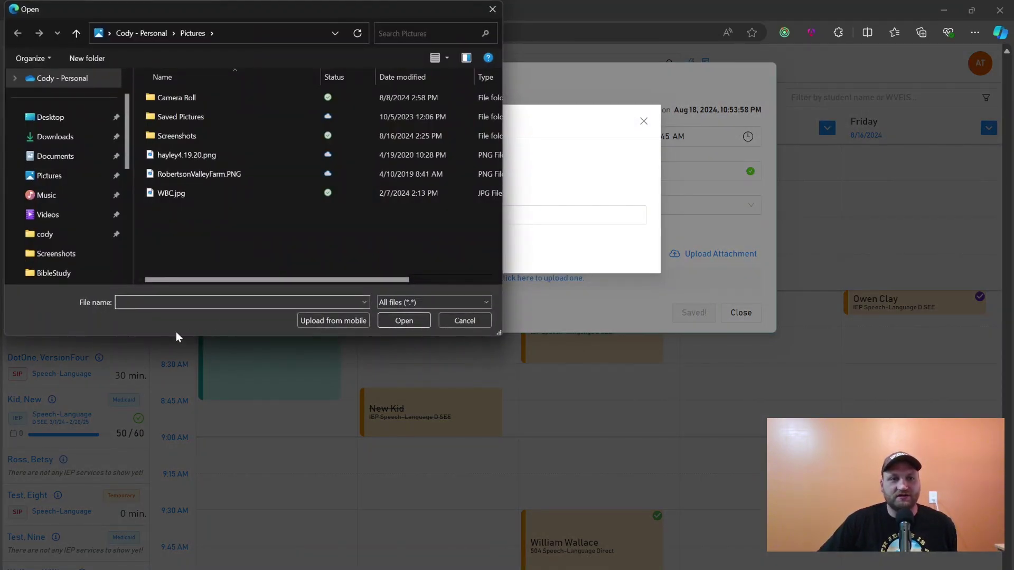
left_click_drag(202, 15, 256, 153)
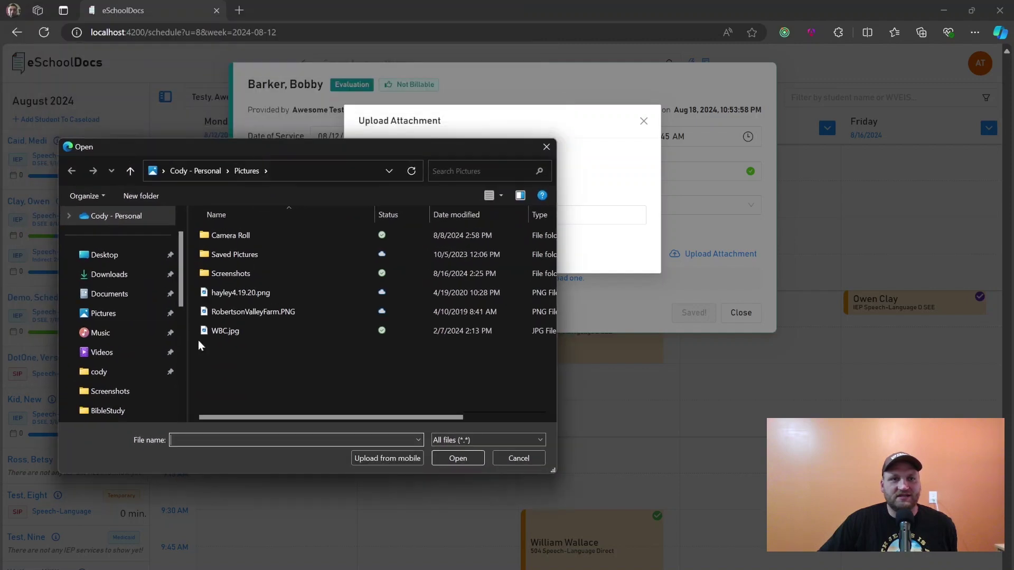
scroll(117, 331, "down", 2)
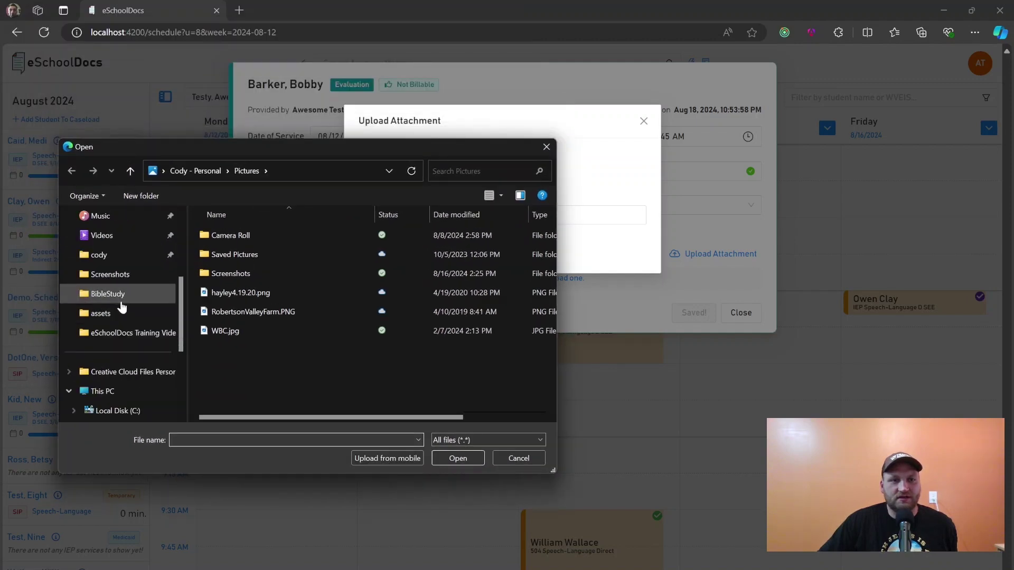
scroll(123, 306, "down", 1)
scroll(129, 307, "down", 2)
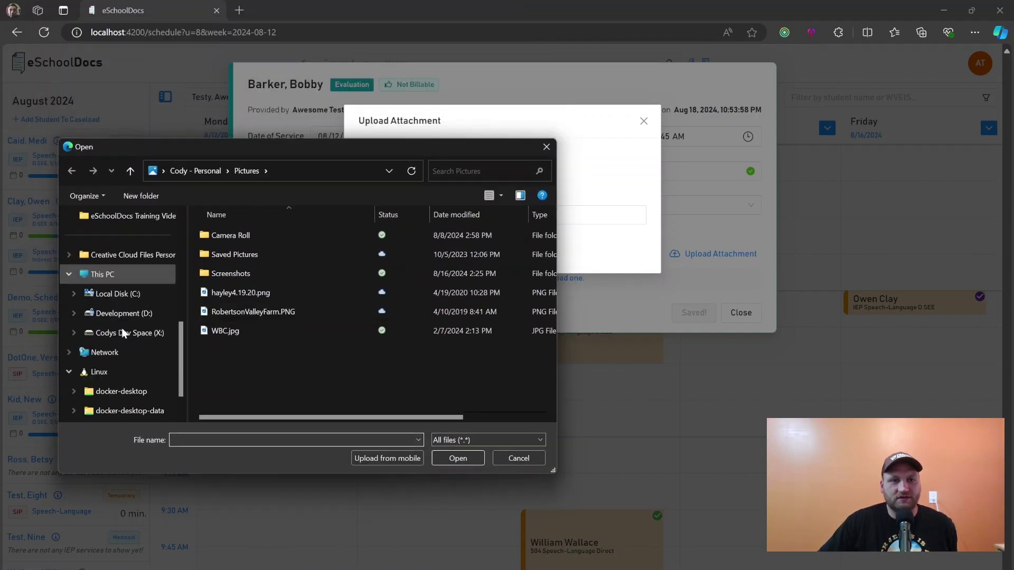
scroll(129, 351, "up", 8)
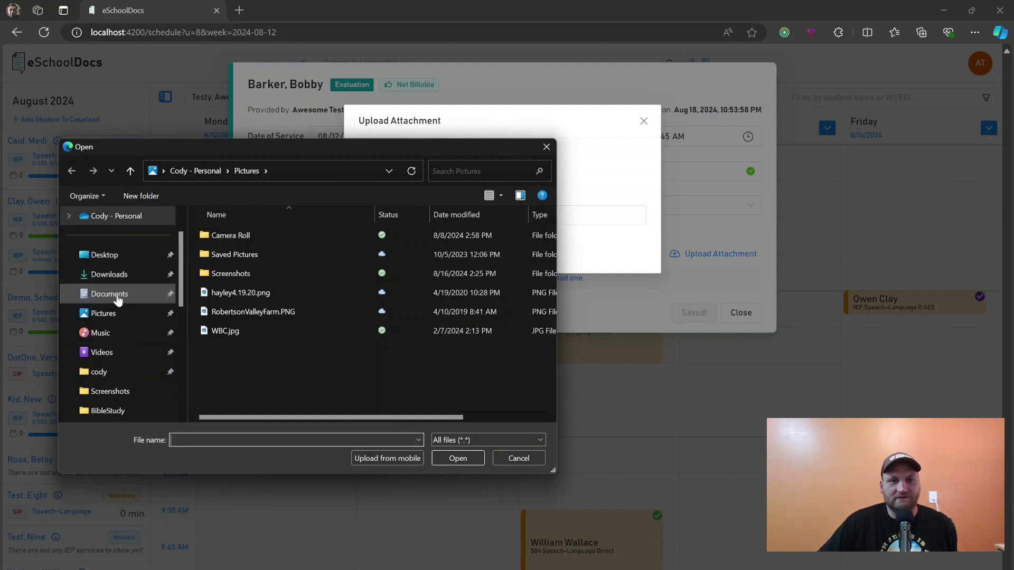
Upload eDocs Data as of 2_19_2024.txt from Documents to the evaluation log
left_click(105, 294)
scroll(296, 317, "down", 1)
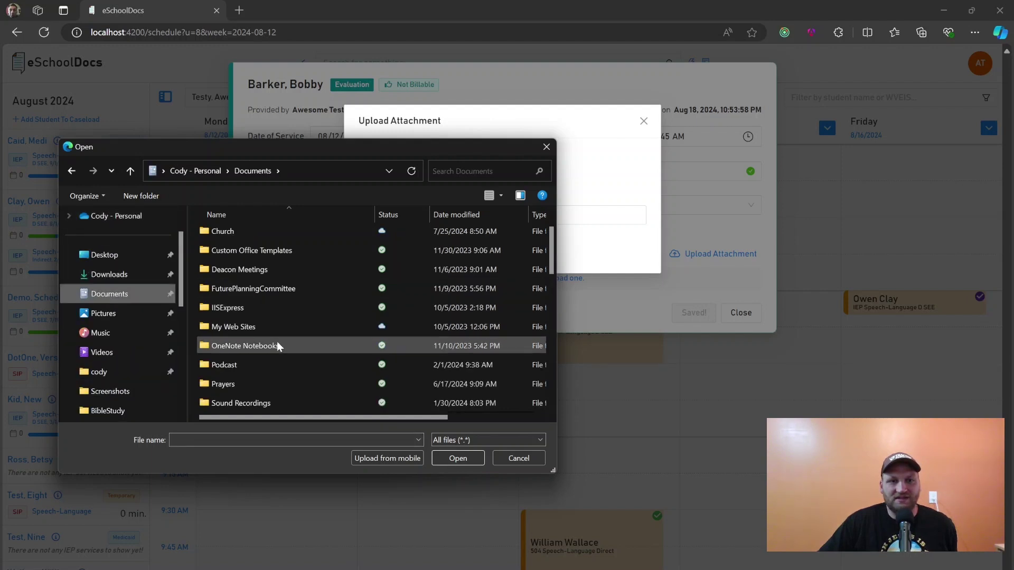
scroll(277, 349, "down", 1)
scroll(296, 354, "down", 5)
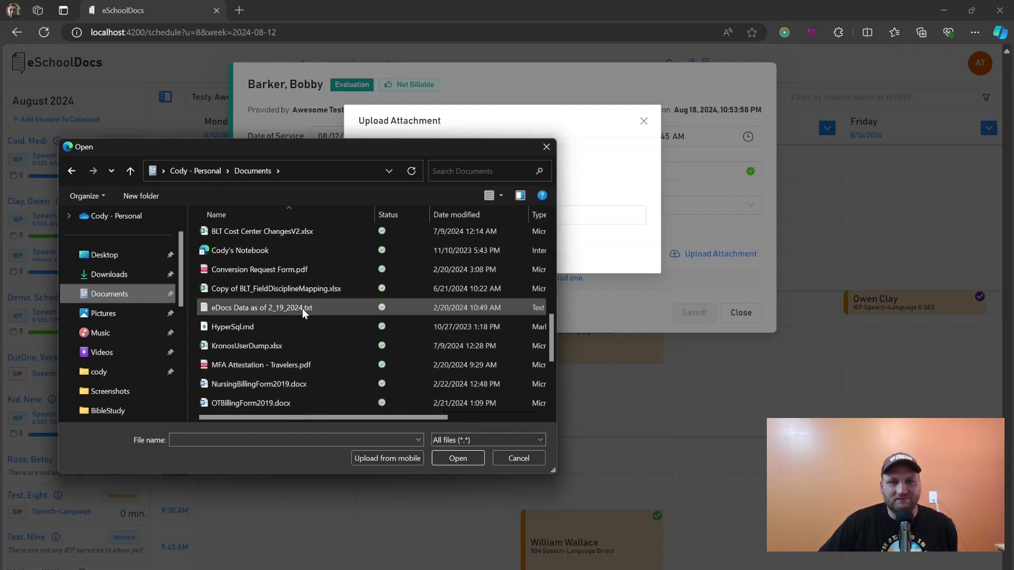
double_click(304, 312)
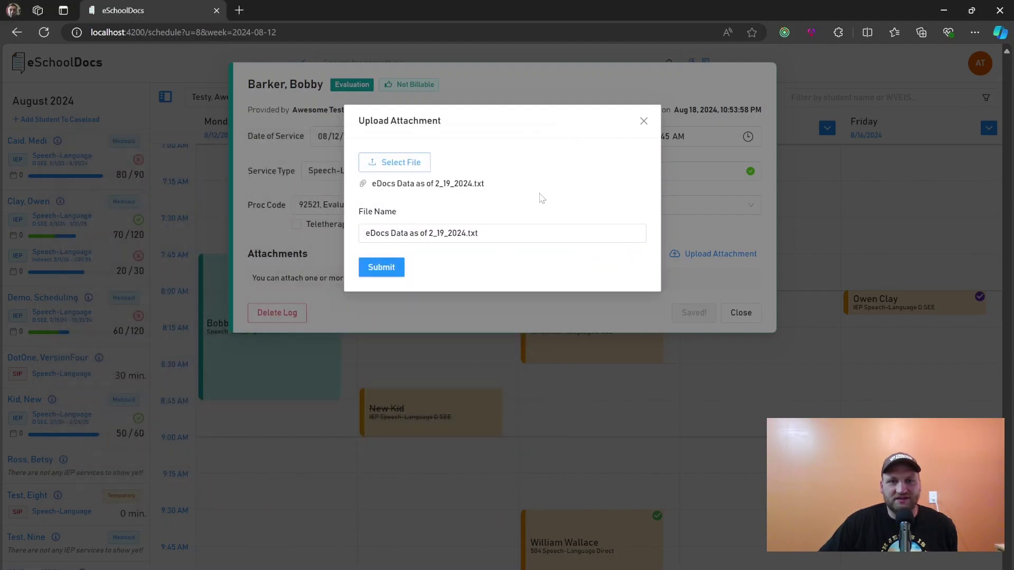
left_click(384, 271)
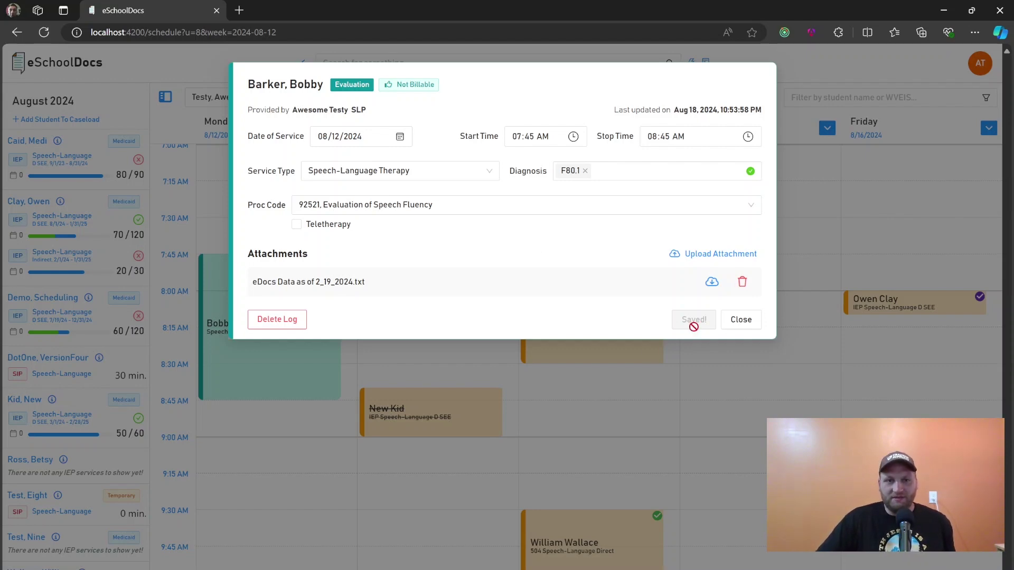
Close the evaluation log, search for the new student by first name, and show their File Library
left_click(741, 320)
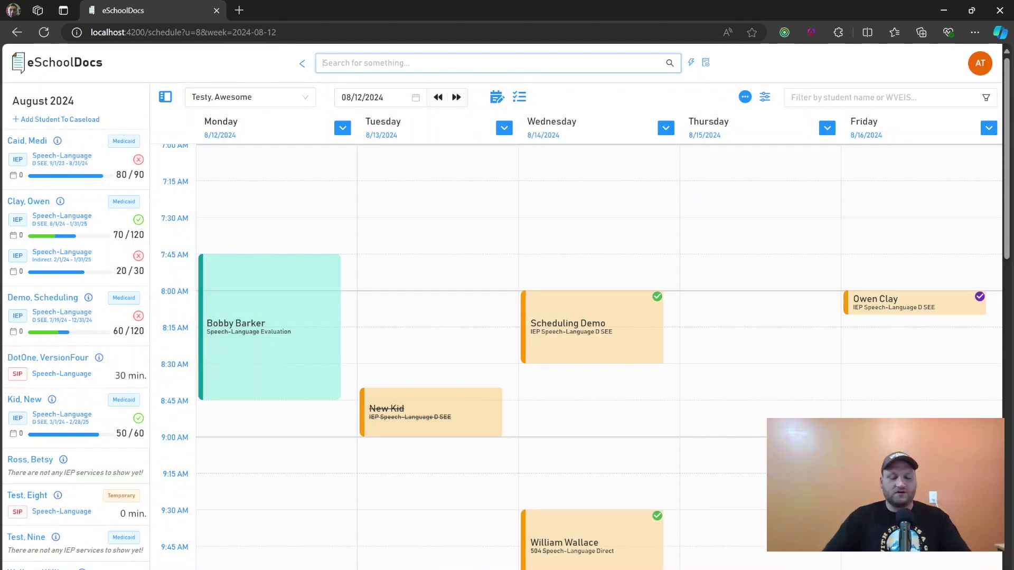
type("Bobby")
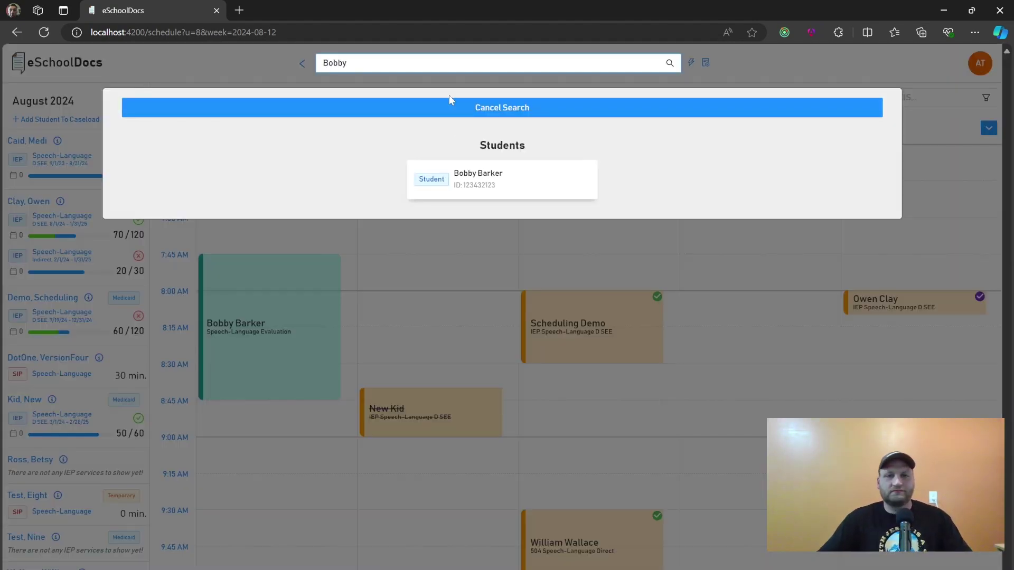
left_click(509, 186)
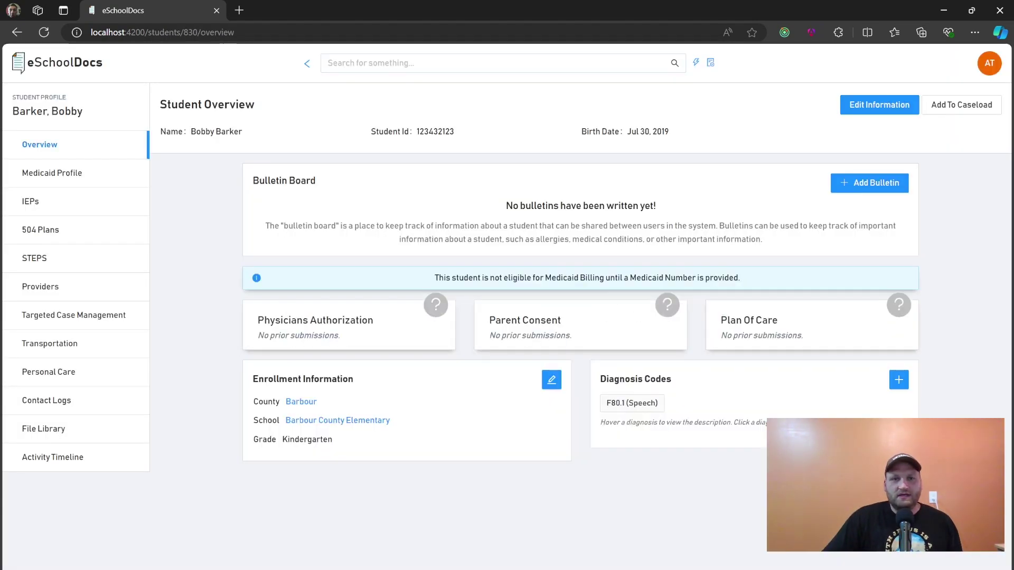
left_click(66, 428)
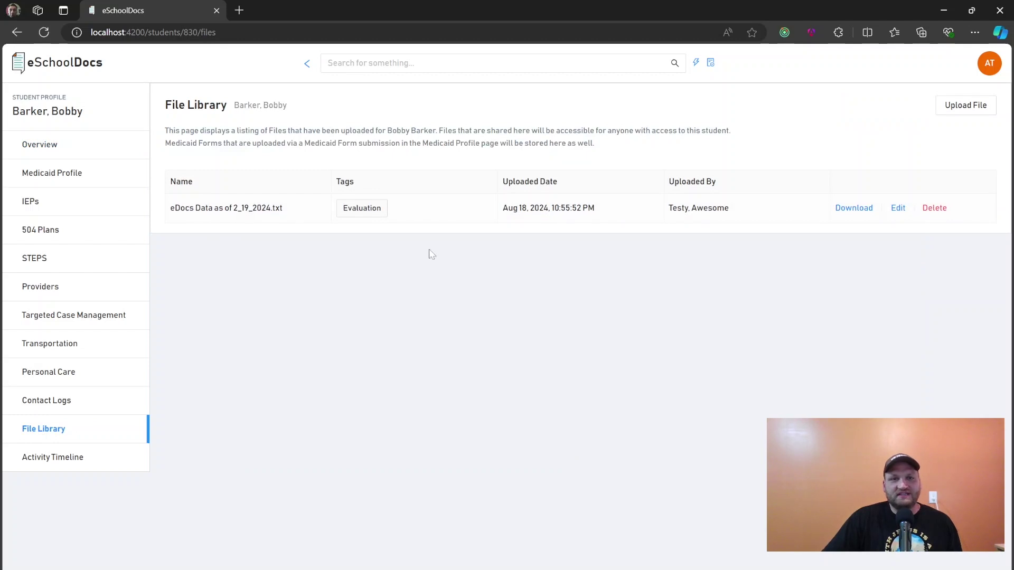
Rename the uploaded file to 'Evaluation Report by' plus the provider's name, then save it
left_click(900, 209)
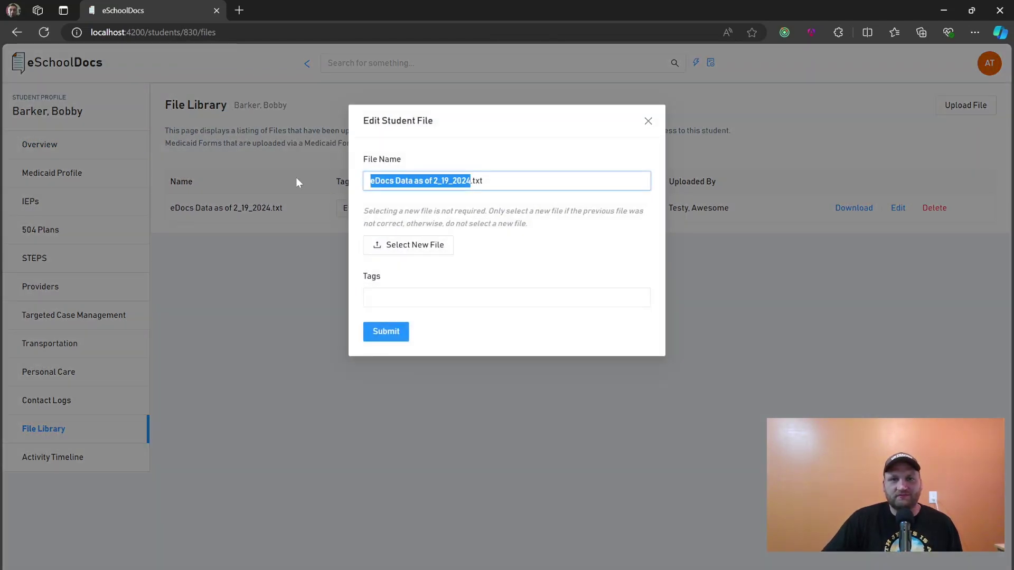
type("Evaluation Report")
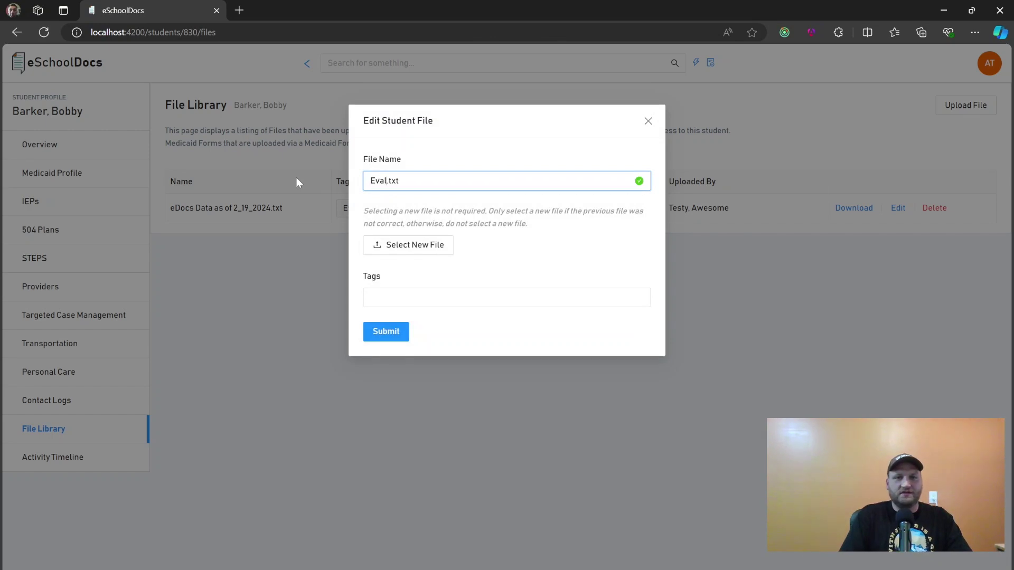
type("_Awesome")
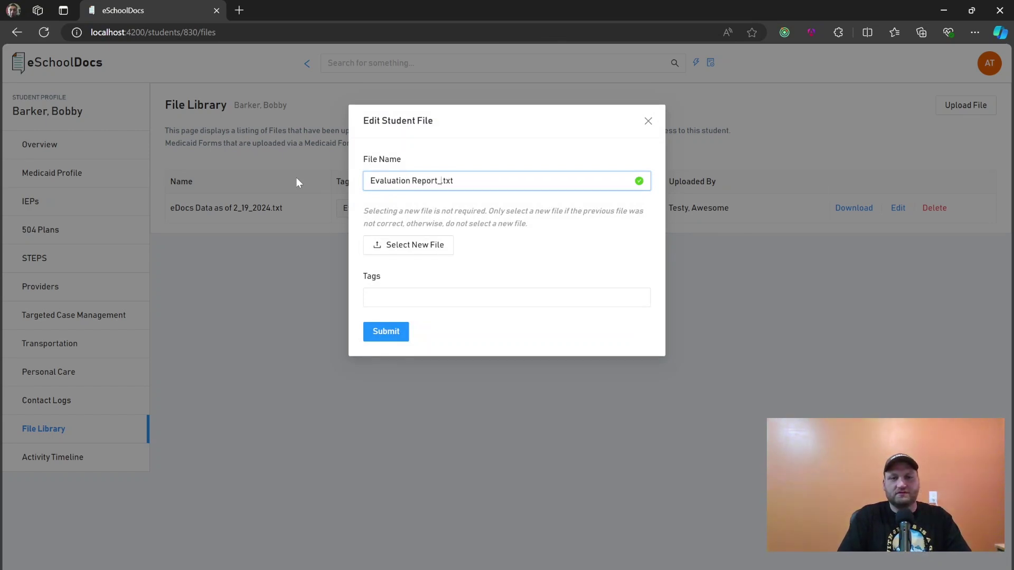
type(" Testy")
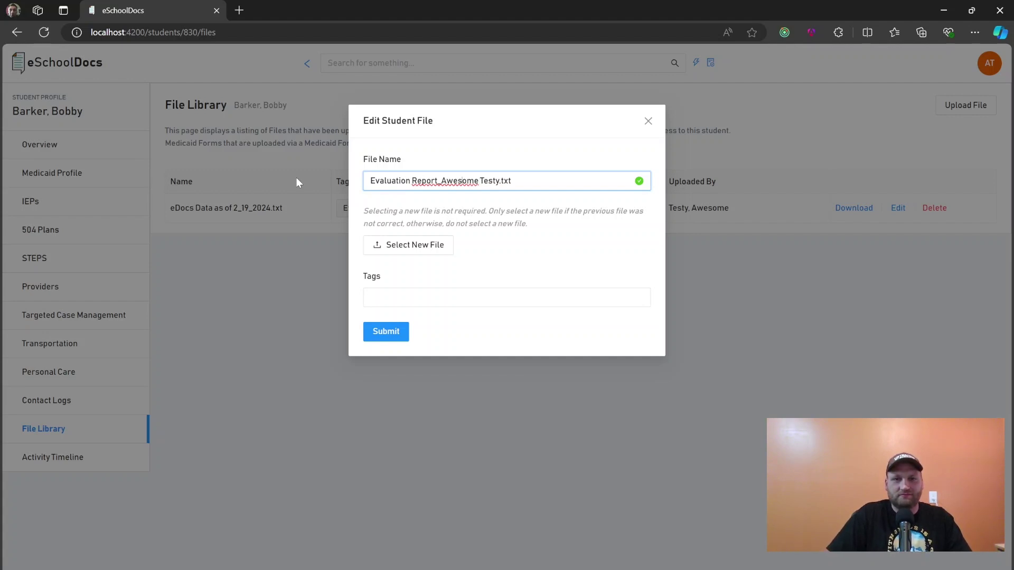
key("BackSpace")
type("by")
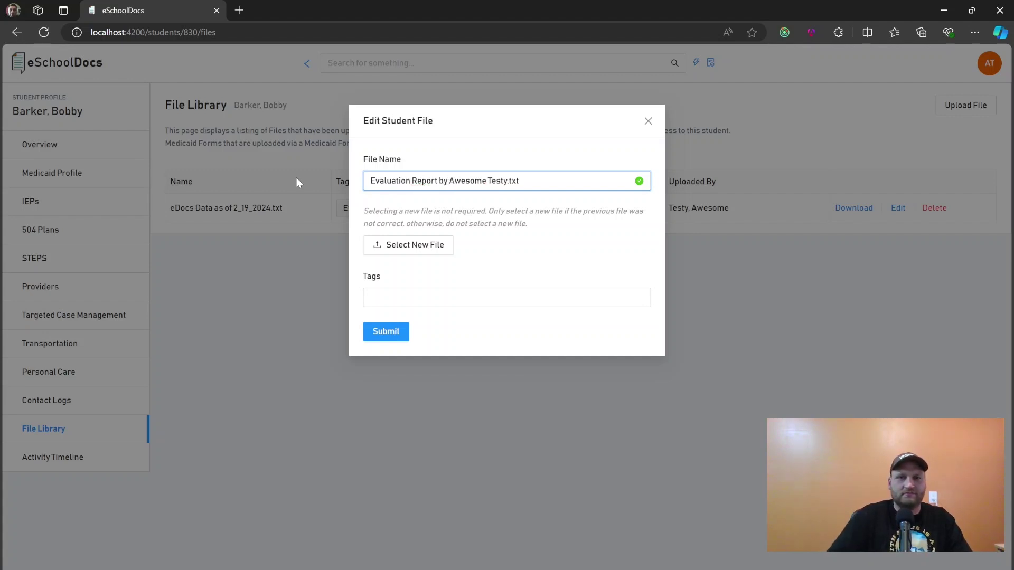
left_click(390, 333)
left_click(648, 121)
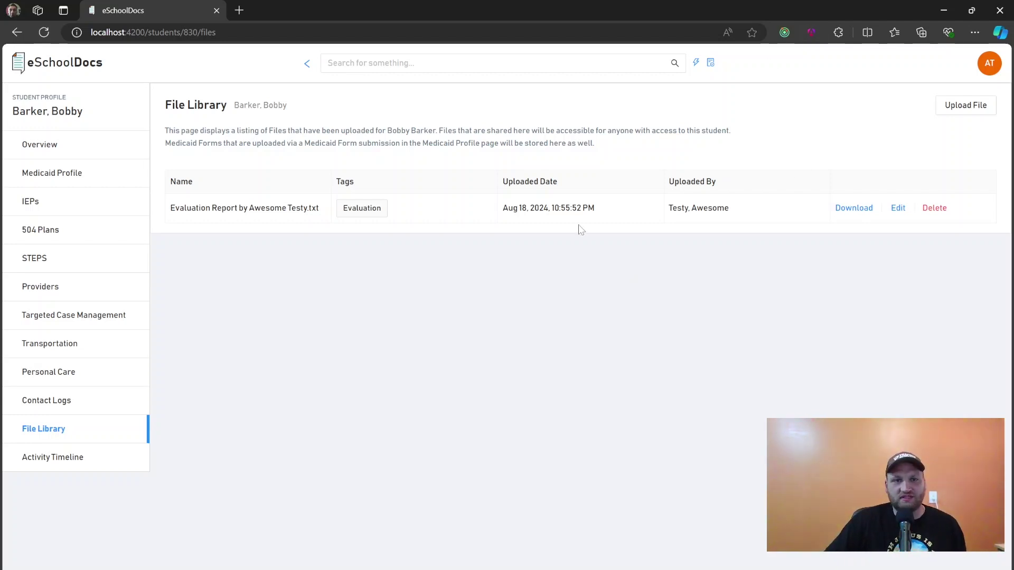
Go to the calendar week of 8/12/2024 and reopen the student's evaluation event, keeping the date of service
left_click(57, 66)
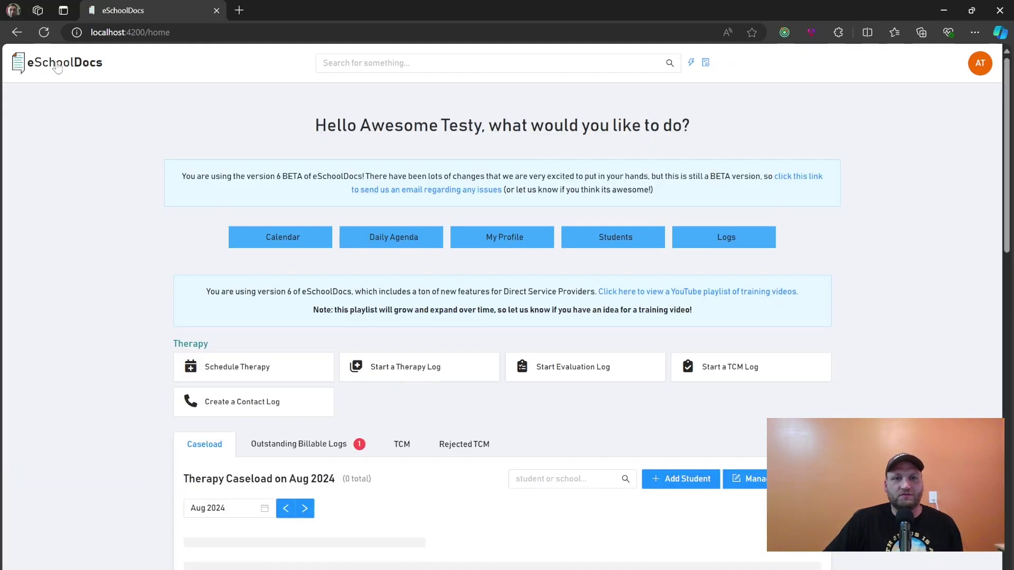
left_click(307, 247)
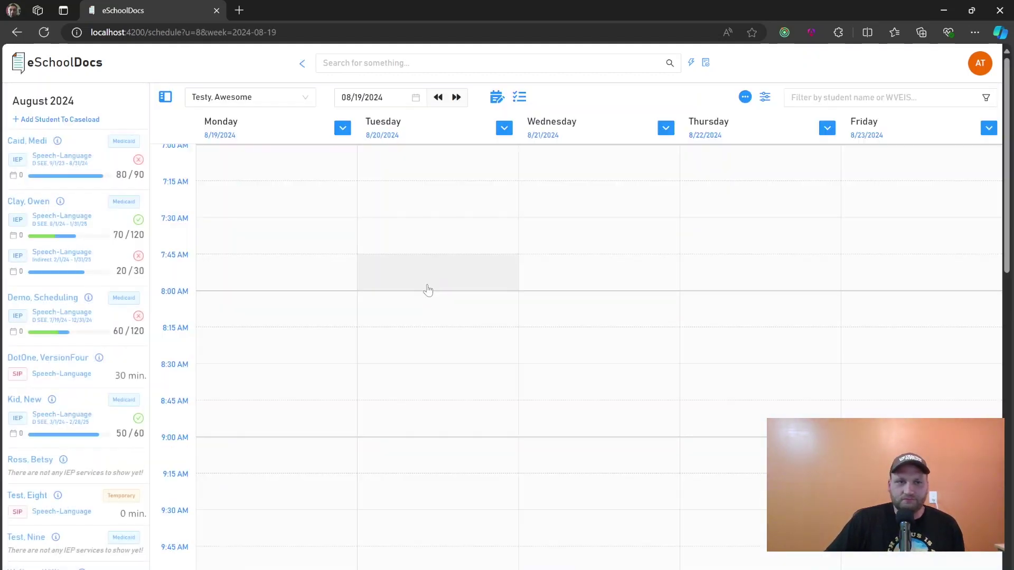
scroll(312, 328, "down", 6)
left_click(437, 58)
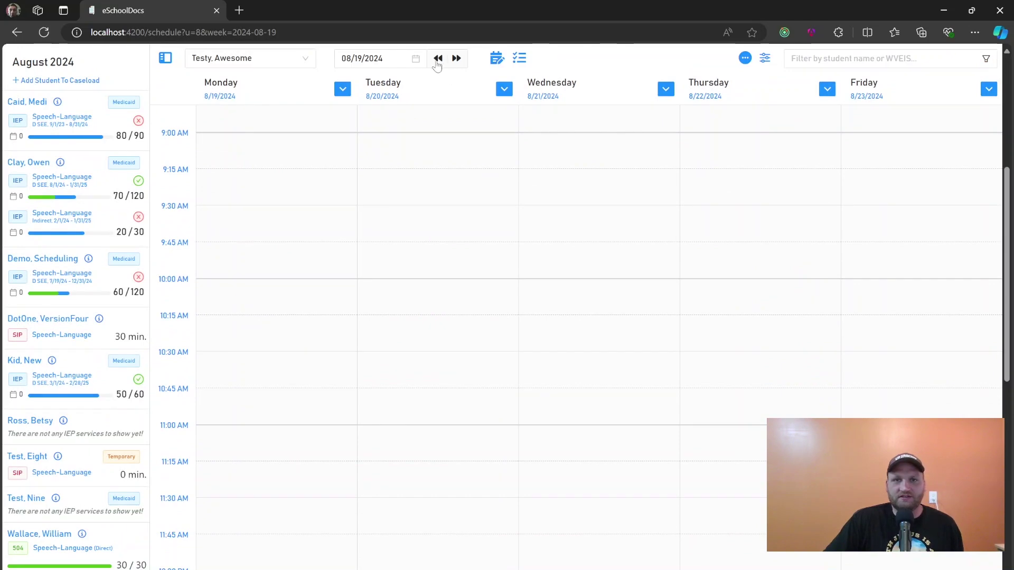
scroll(359, 312, "up", 5)
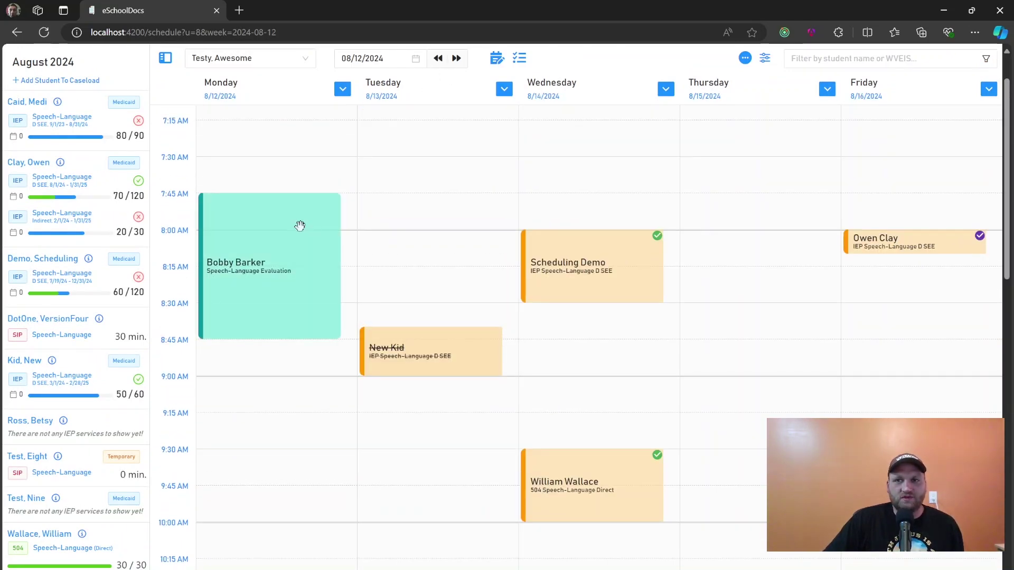
left_click(278, 235)
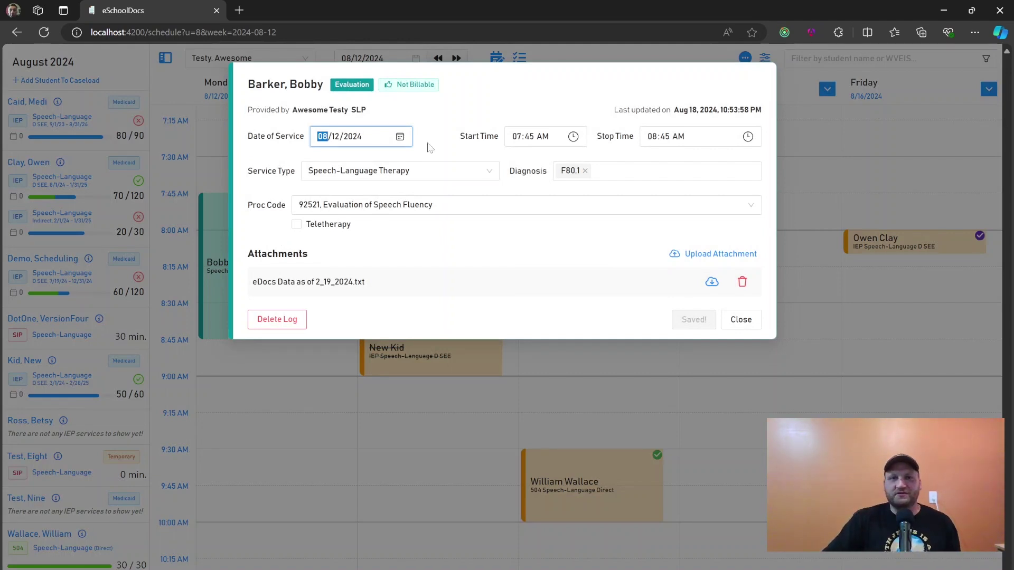
left_click(506, 106)
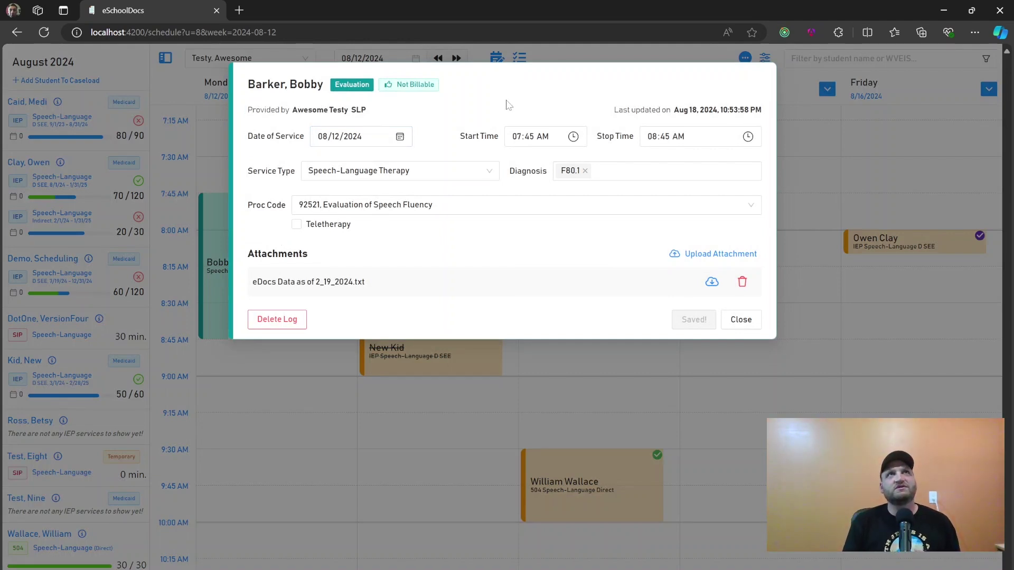